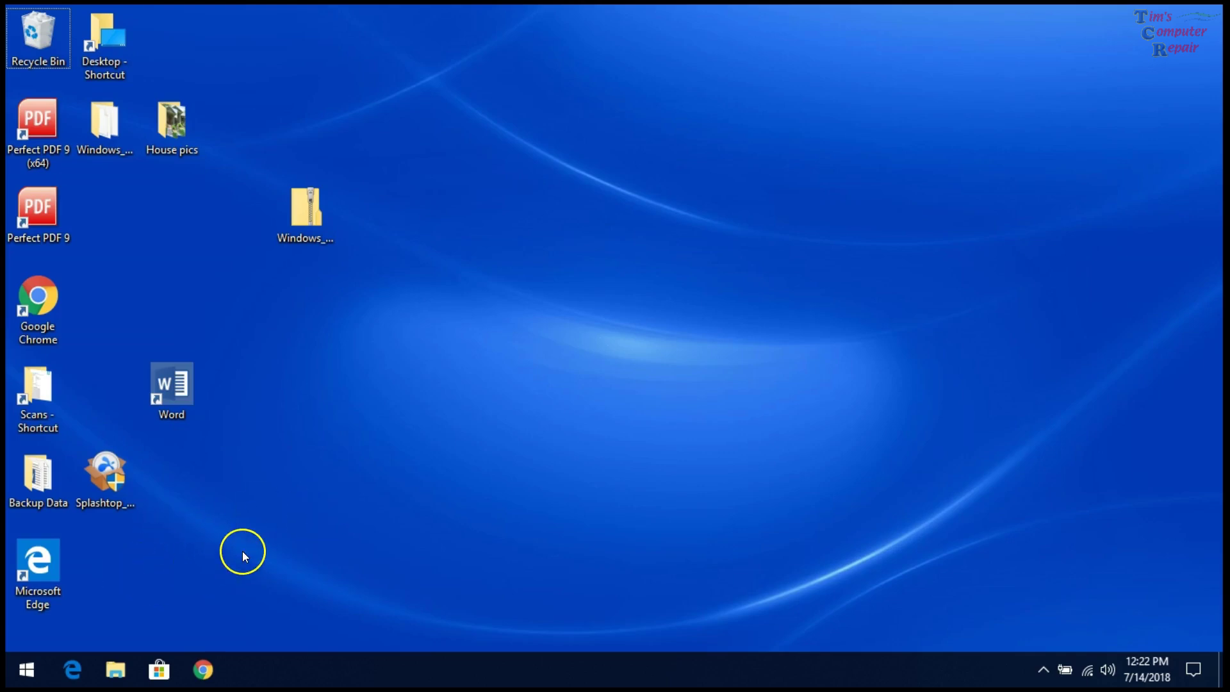
# - Launch File Explorer, then close the window once it freezes
pyautogui.click(116, 671)
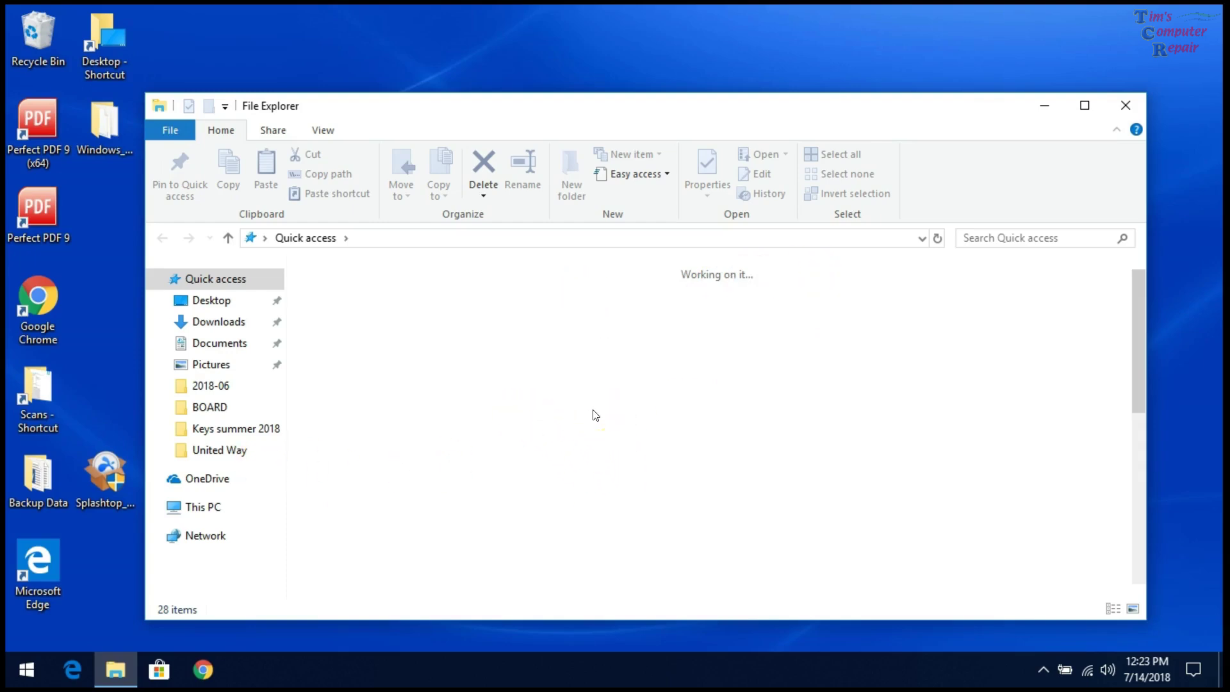
pyautogui.moveTo(514, 431)
pyautogui.mouseDown()
pyautogui.moveTo(385, 431)
pyautogui.moveTo(659, 371)
pyautogui.moveTo(536, 358)
pyautogui.moveTo(701, 376)
pyautogui.moveTo(879, 348)
pyautogui.moveTo(913, 326)
pyautogui.moveTo(645, 394)
pyautogui.moveTo(220, 426)
pyautogui.moveTo(439, 359)
pyautogui.moveTo(259, 387)
pyautogui.moveTo(233, 321)
pyautogui.moveTo(255, 126)
pyautogui.moveTo(177, 125)
pyautogui.moveTo(267, 121)
pyautogui.moveTo(746, 293)
pyautogui.moveTo(862, 286)
pyautogui.moveTo(529, 457)
pyautogui.moveTo(429, 485)
pyautogui.moveTo(541, 379)
pyautogui.moveTo(478, 500)
pyautogui.moveTo(513, 505)
pyautogui.moveTo(999, 359)
pyautogui.mouseUp()
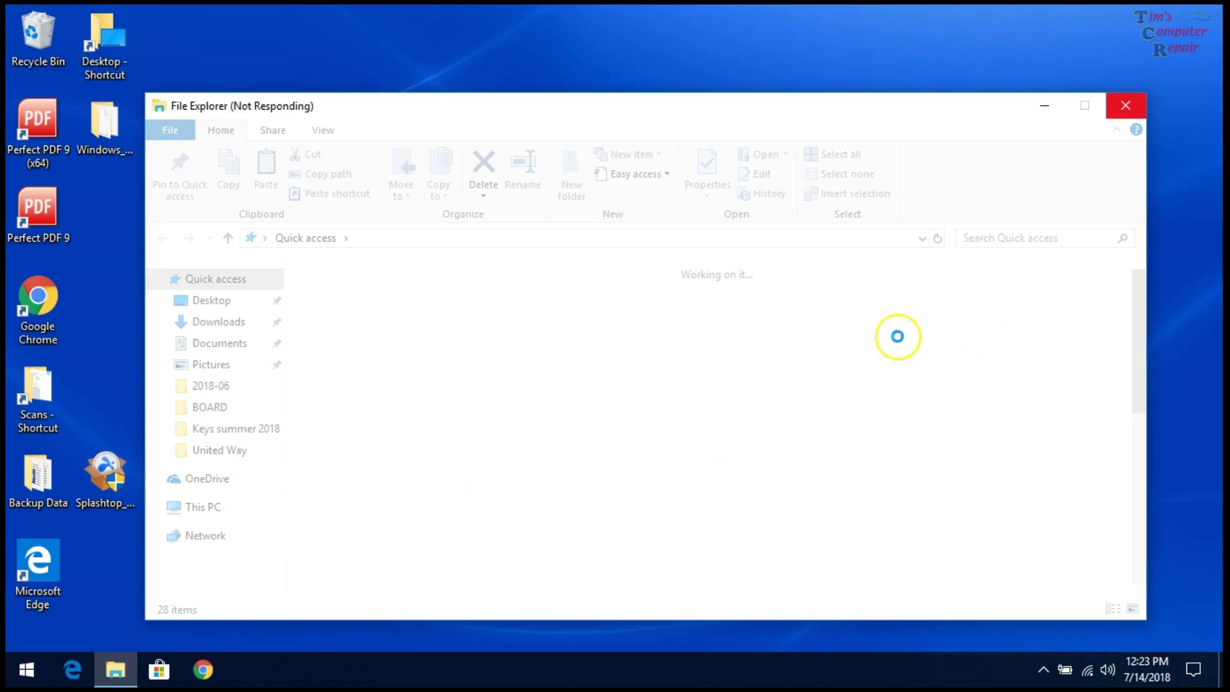
pyautogui.click(1126, 115)
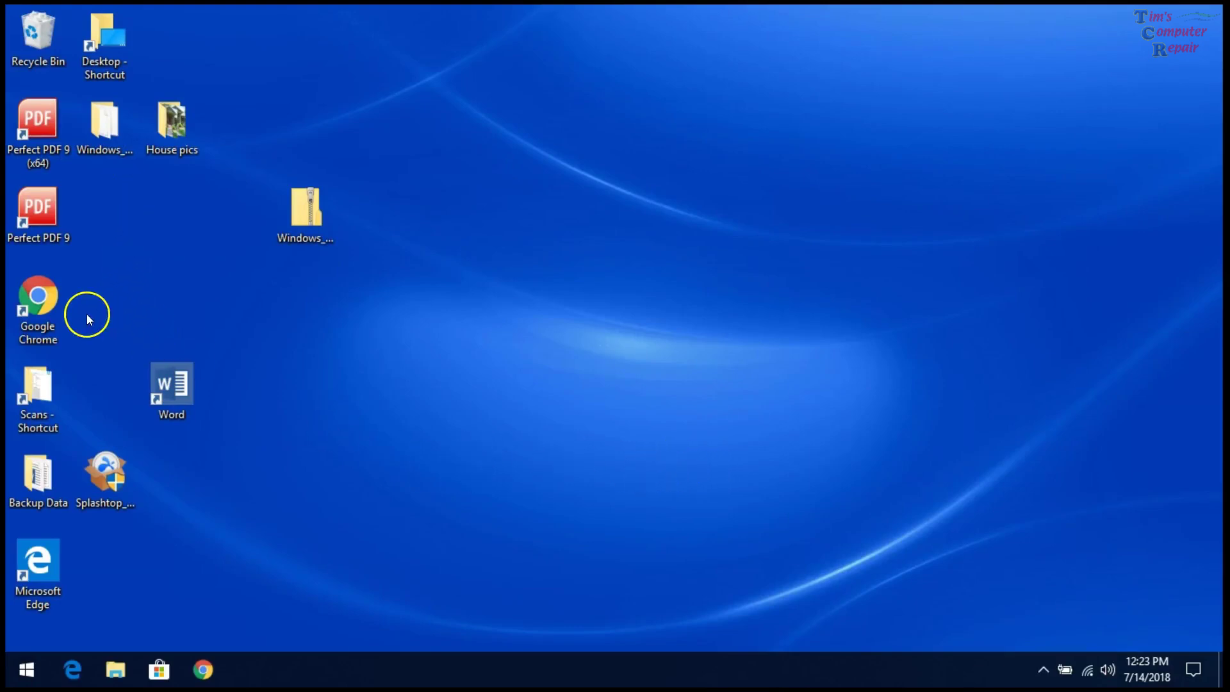
# - Open Windows_Repair_Toolbox, browse Downloads, Documents, 2018-06, OneDrive and Desktop, then close Explorer
pyautogui.doubleClick(113, 132)
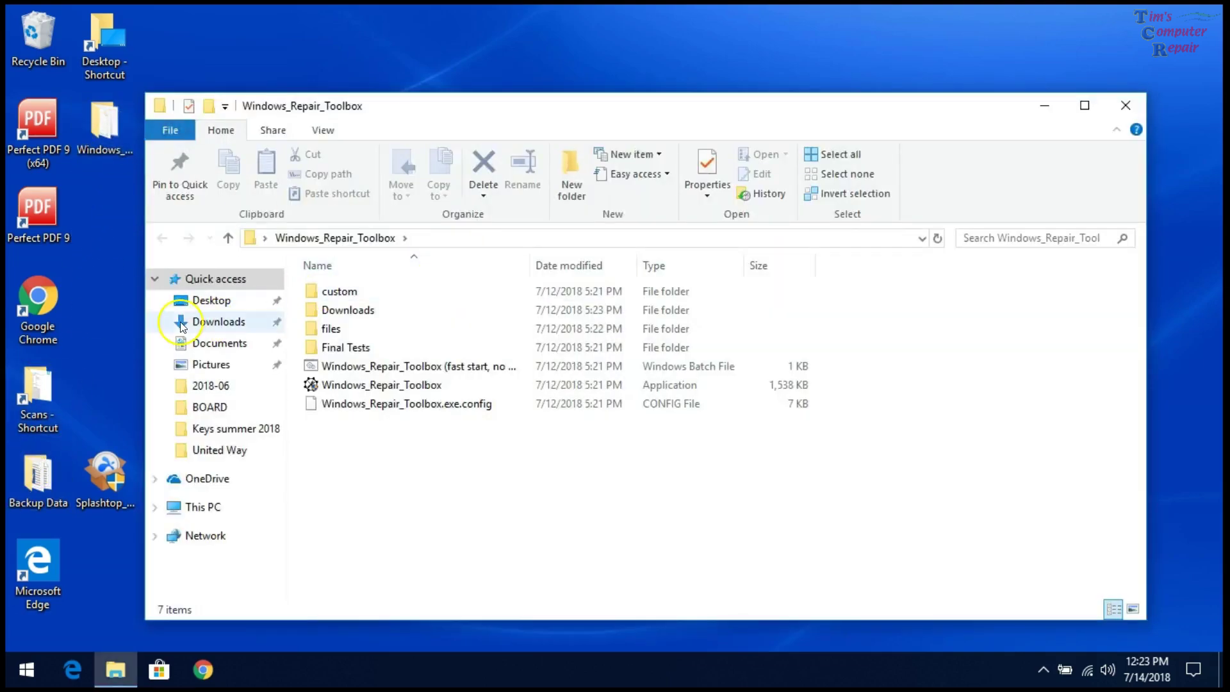
pyautogui.click(203, 329)
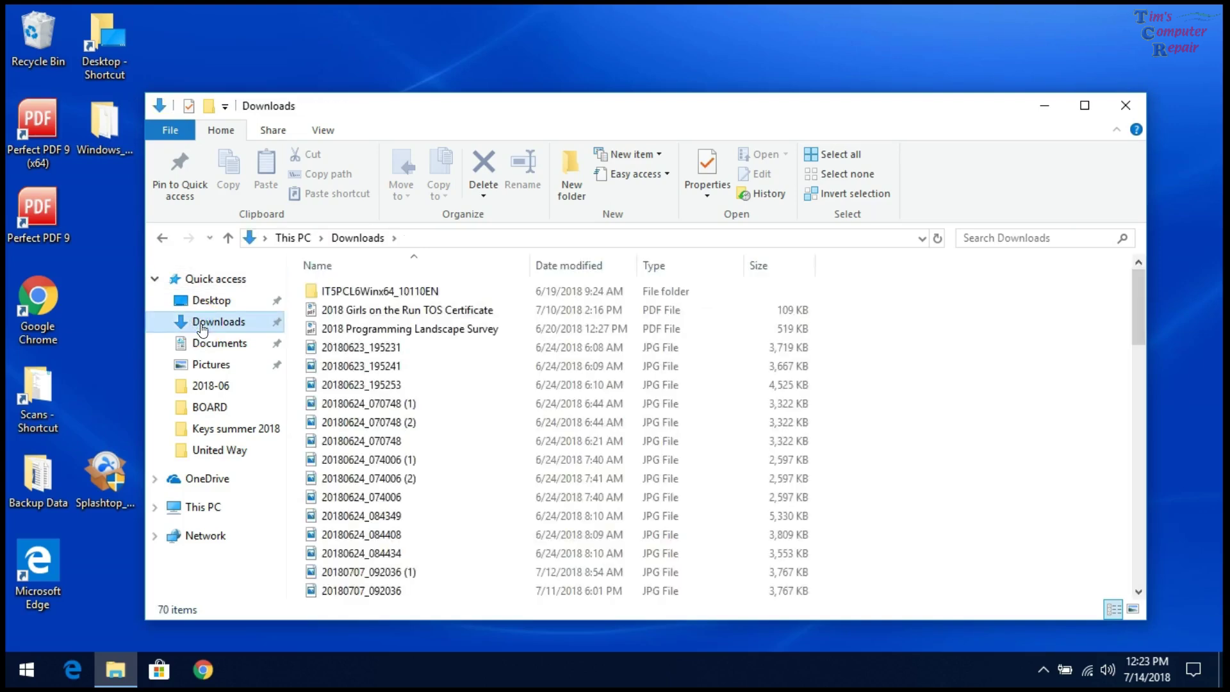
pyautogui.click(206, 345)
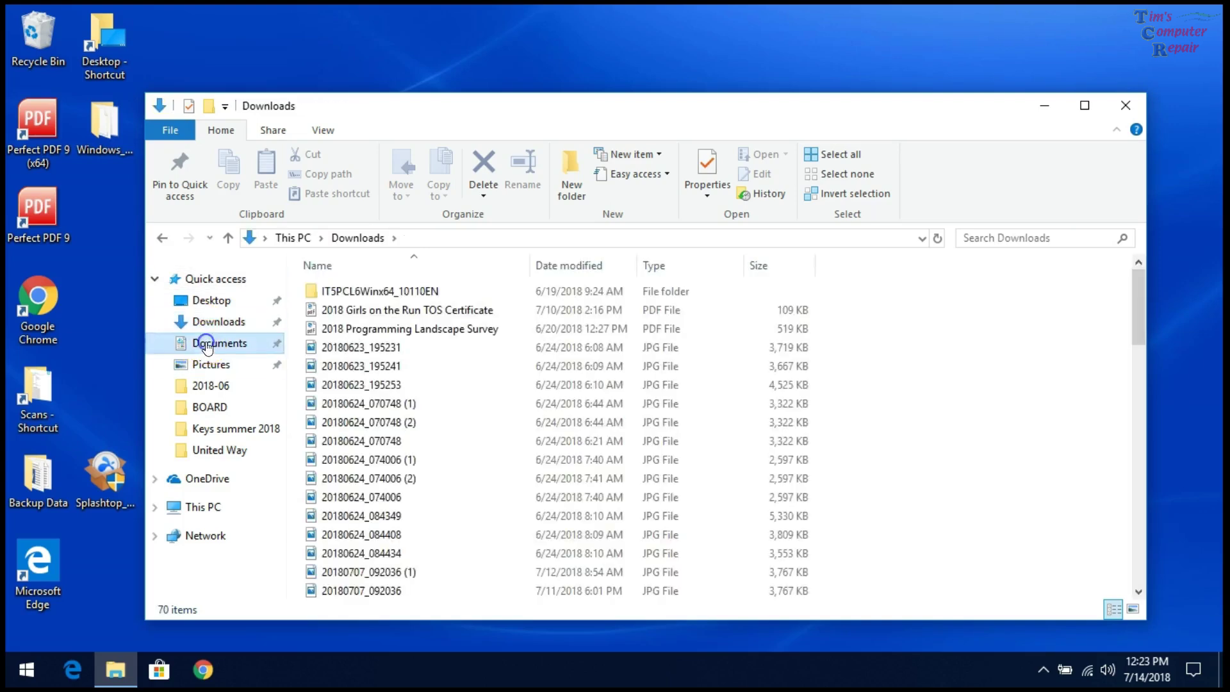
pyautogui.click(205, 388)
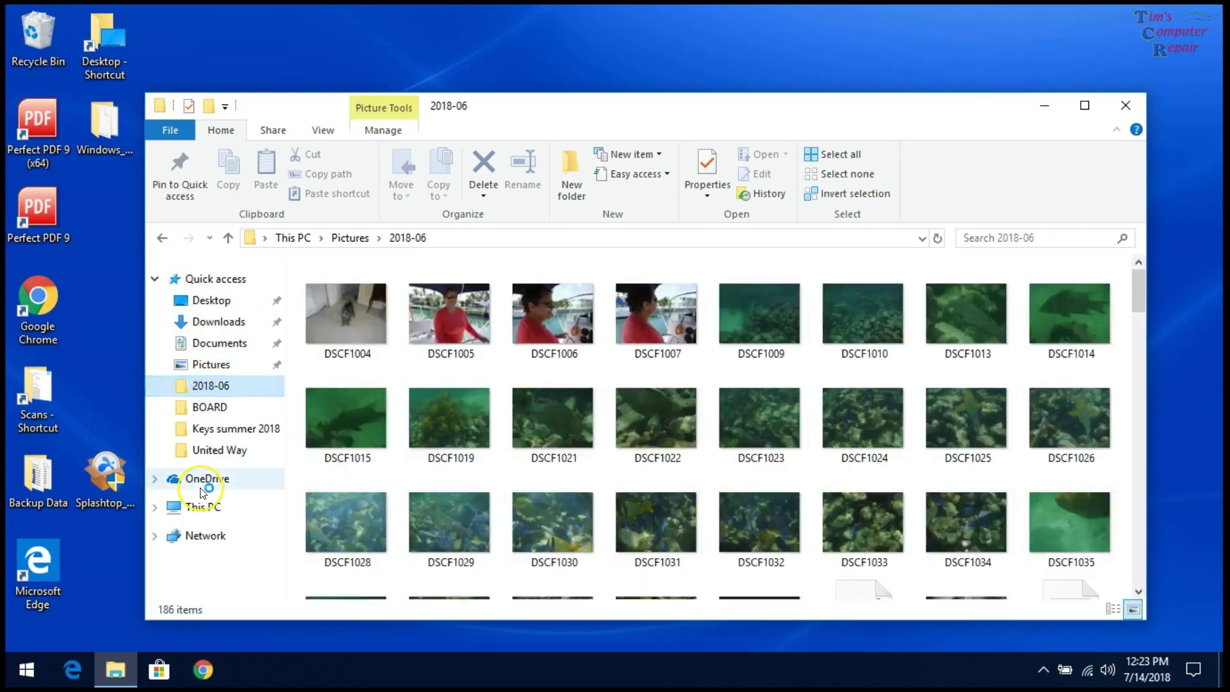
pyautogui.click(200, 487)
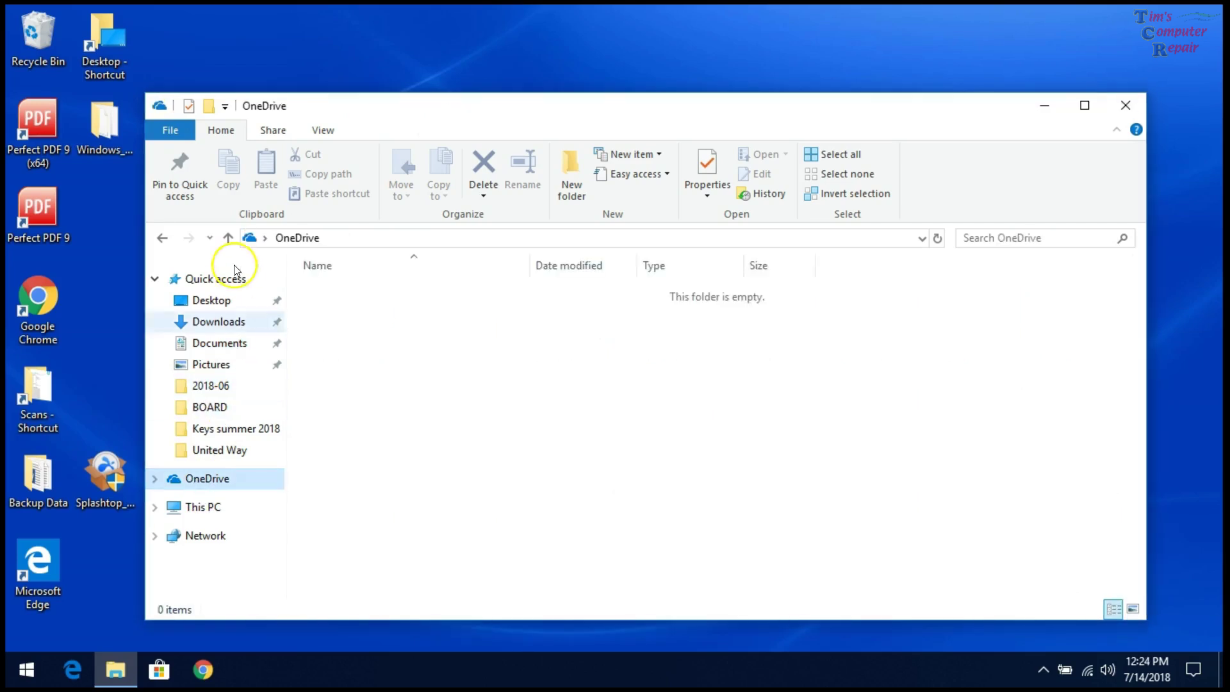
pyautogui.click(207, 303)
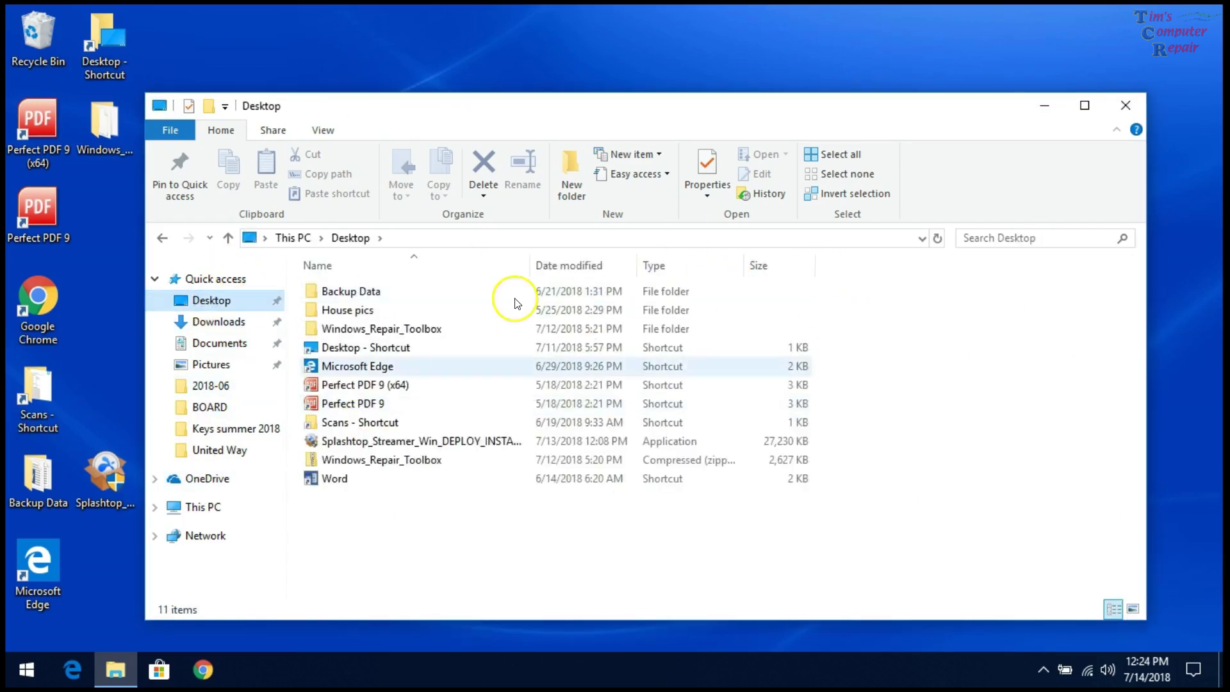
pyautogui.click(1123, 113)
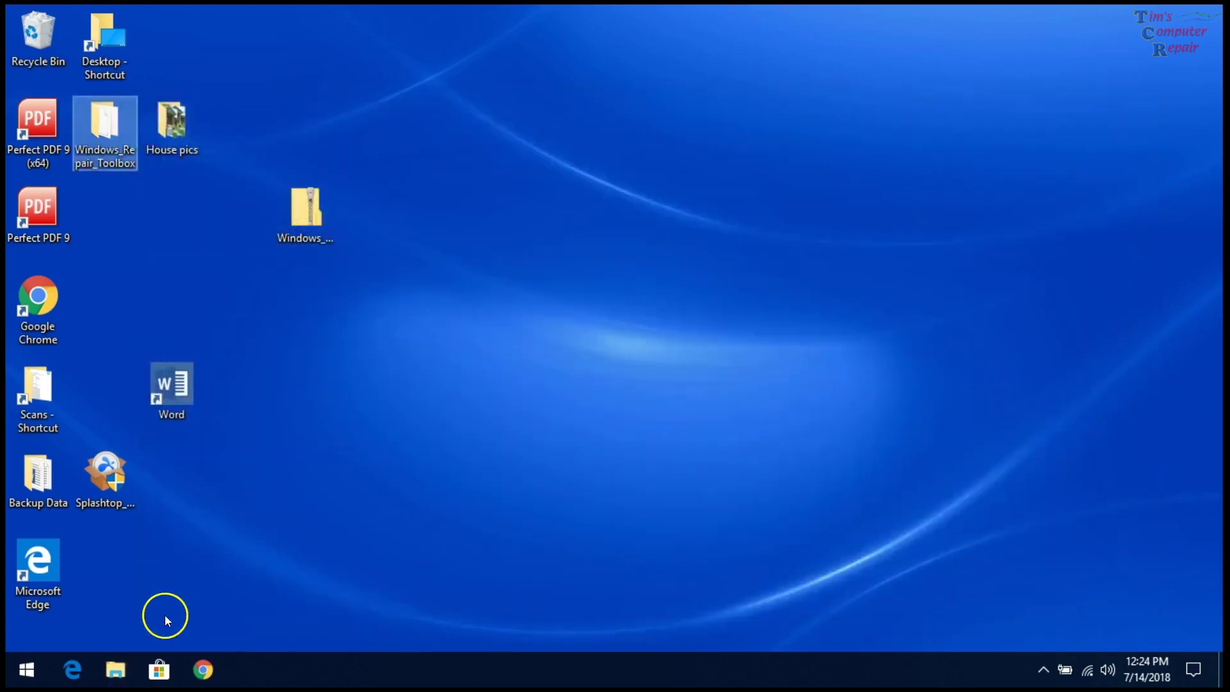
# - Relaunch File Explorer from the taskbar jump list and the Win+X menu, then open 2018-06
pyautogui.click(116, 671)
pyautogui.rightClick(116, 671)
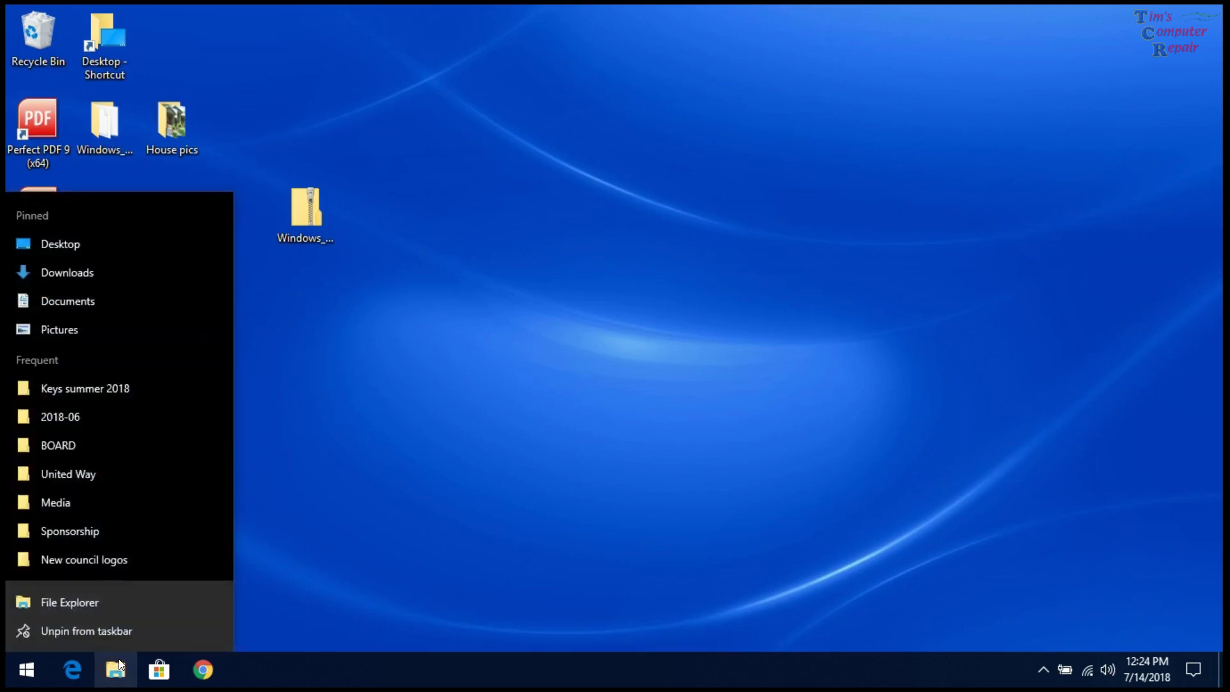
pyautogui.click(471, 536)
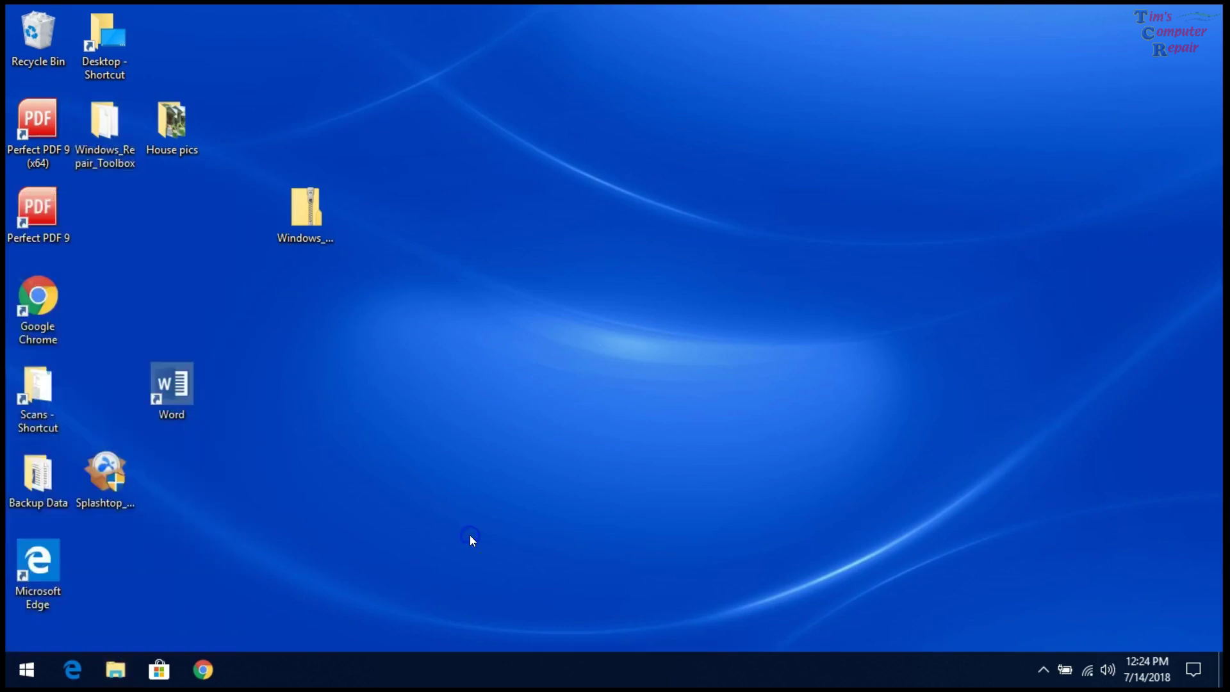
pyautogui.rightClick(26, 673)
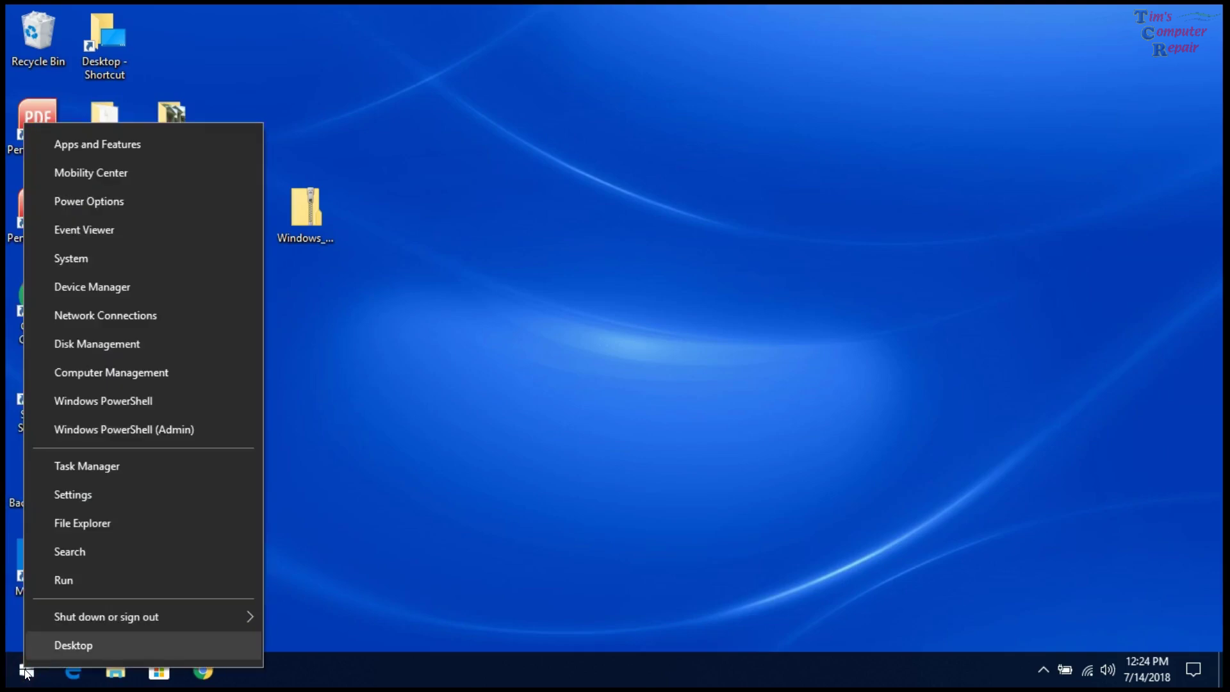
pyautogui.click(98, 527)
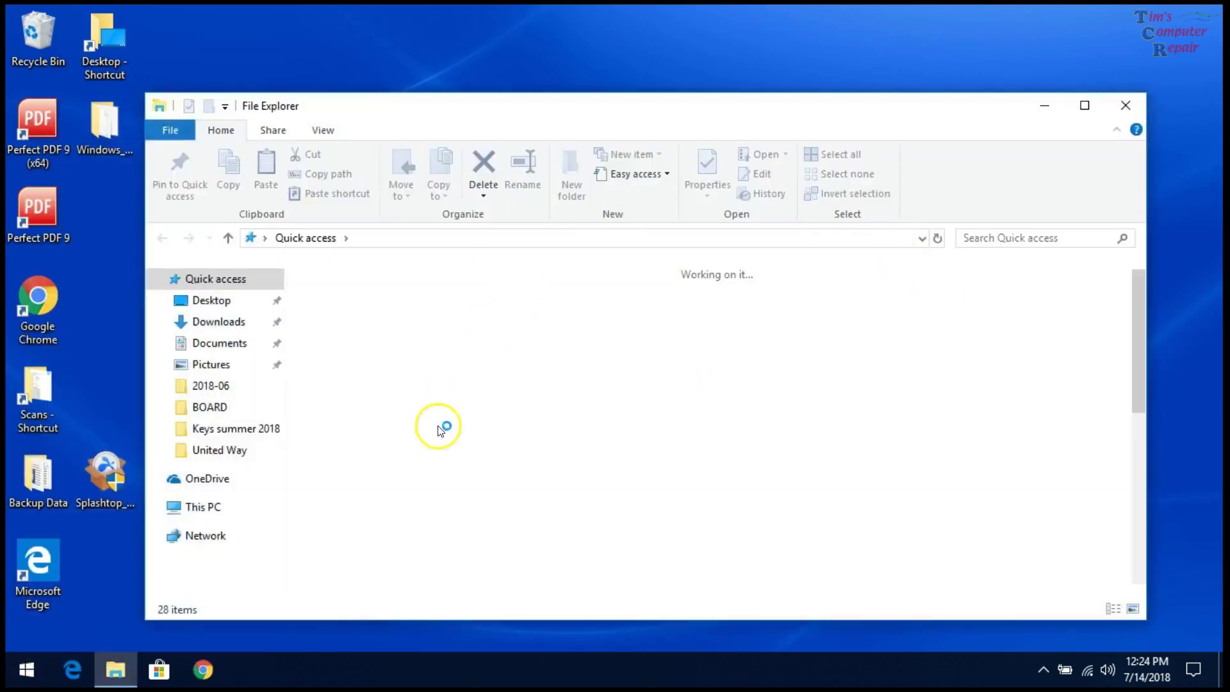
pyautogui.click(202, 386)
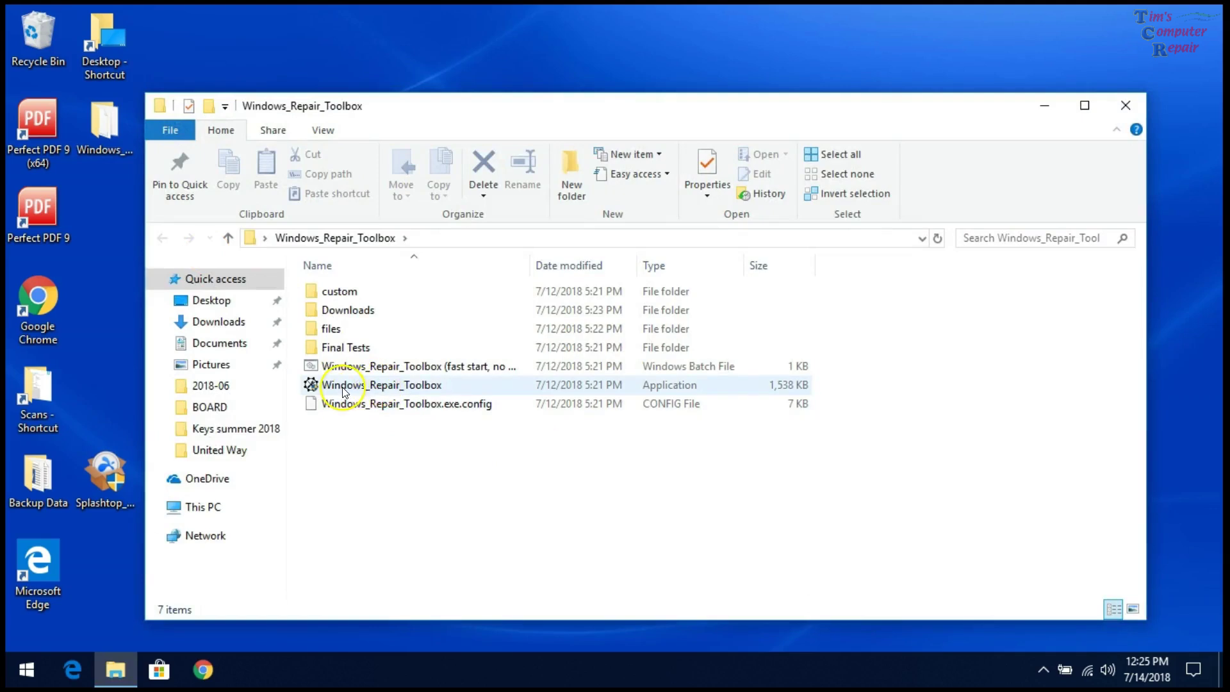
# - Launch Windows_Repair_Toolbox as administrator and check the 500.1 GB drive reports Good health
pyautogui.click(386, 386)
pyautogui.doubleClick(704, 392)
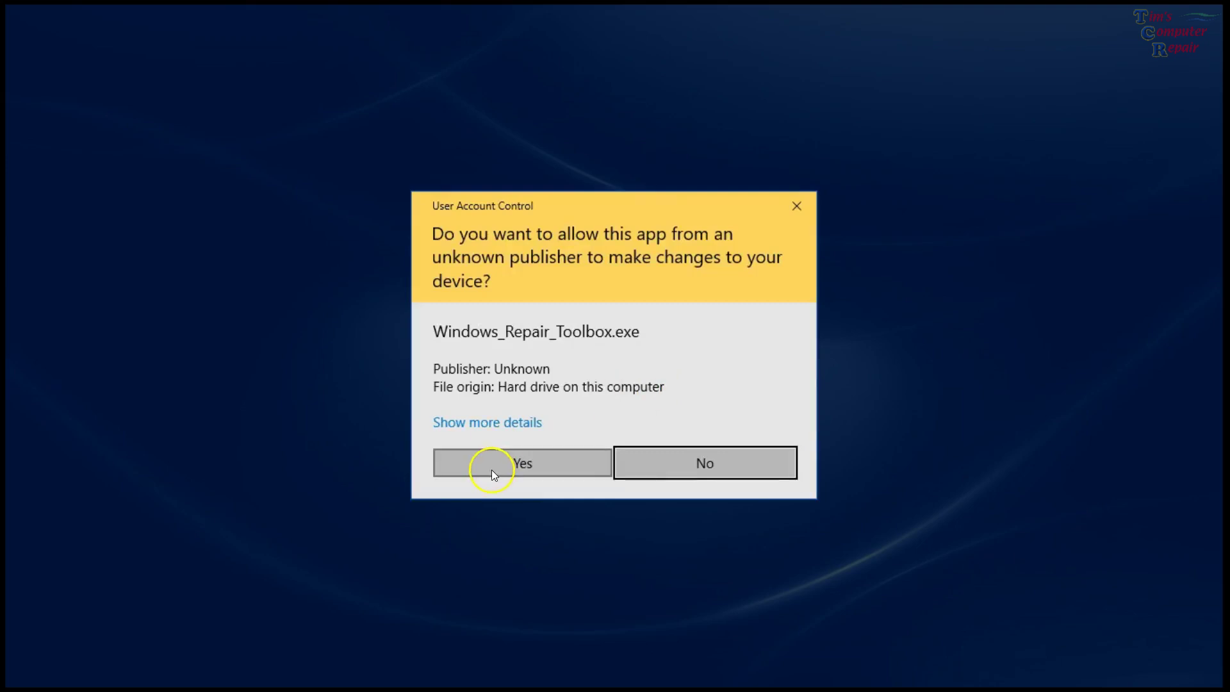
pyautogui.click(492, 472)
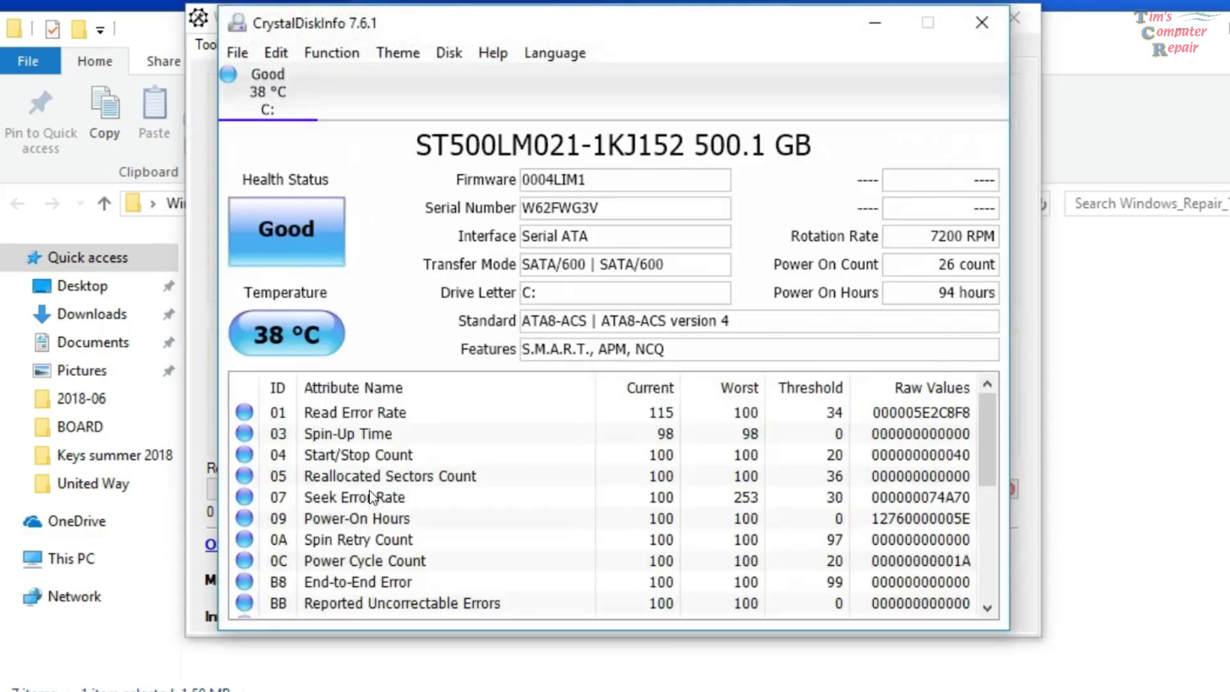
pyautogui.click(357, 313)
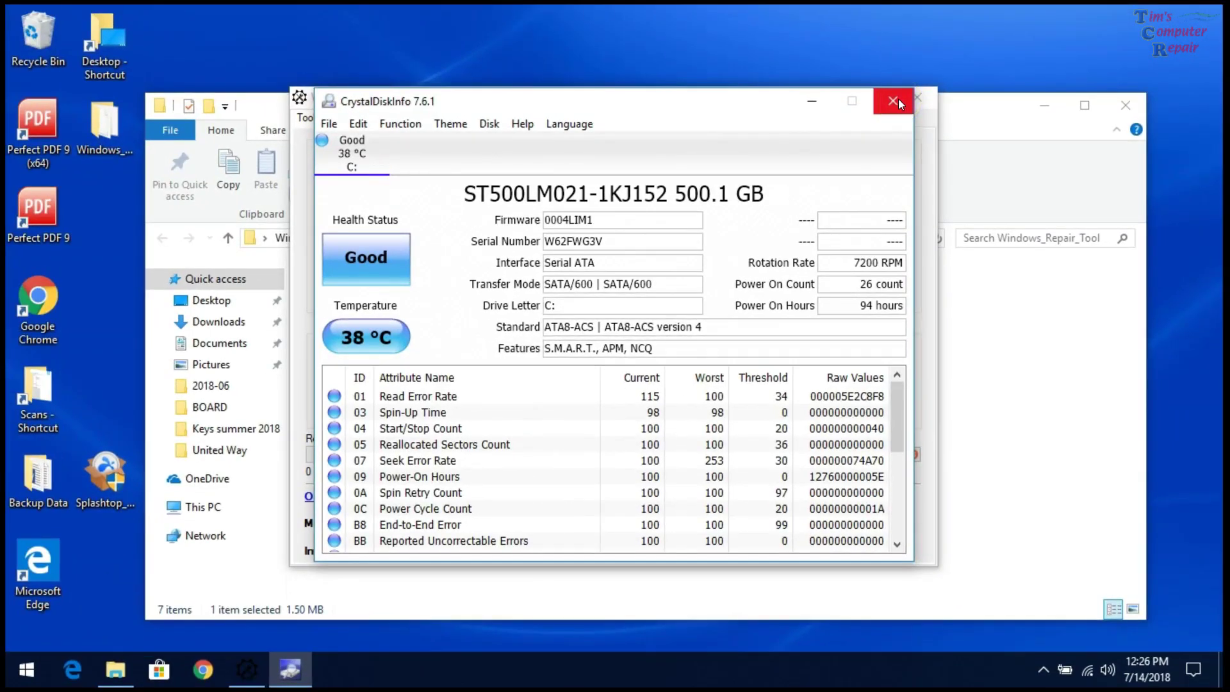
# - Close CrystalDiskInfo, Windows Repair Toolbox and the Explorer window
pyautogui.click(899, 100)
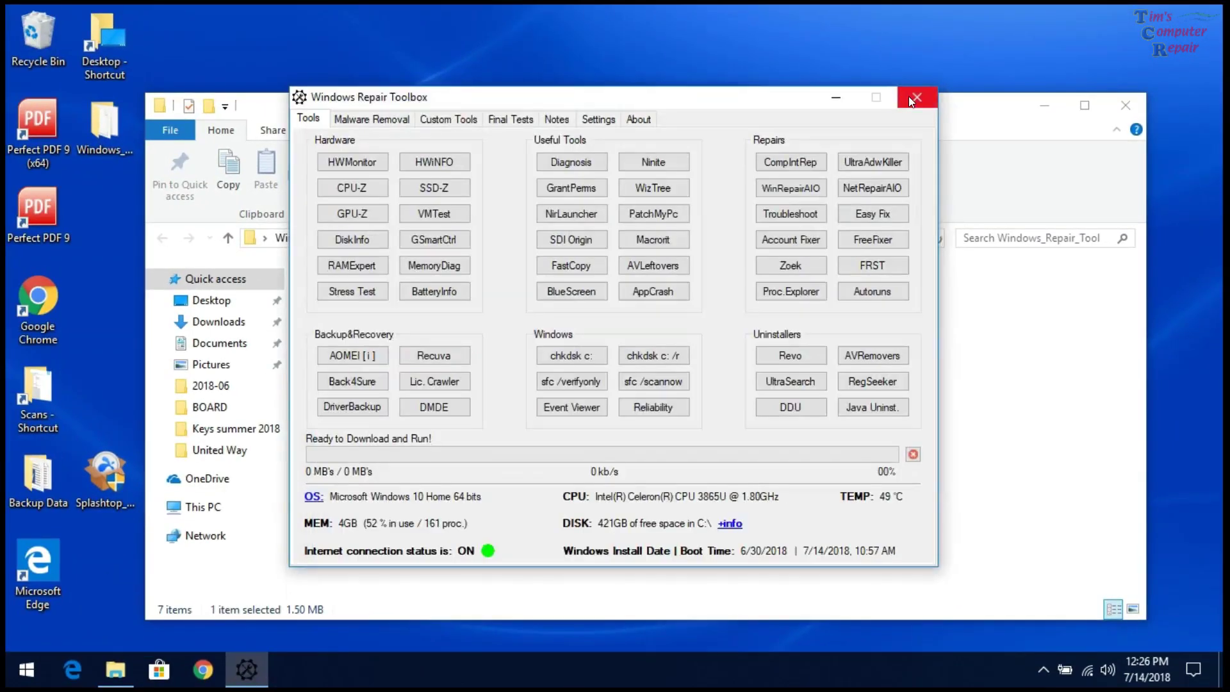
pyautogui.click(908, 97)
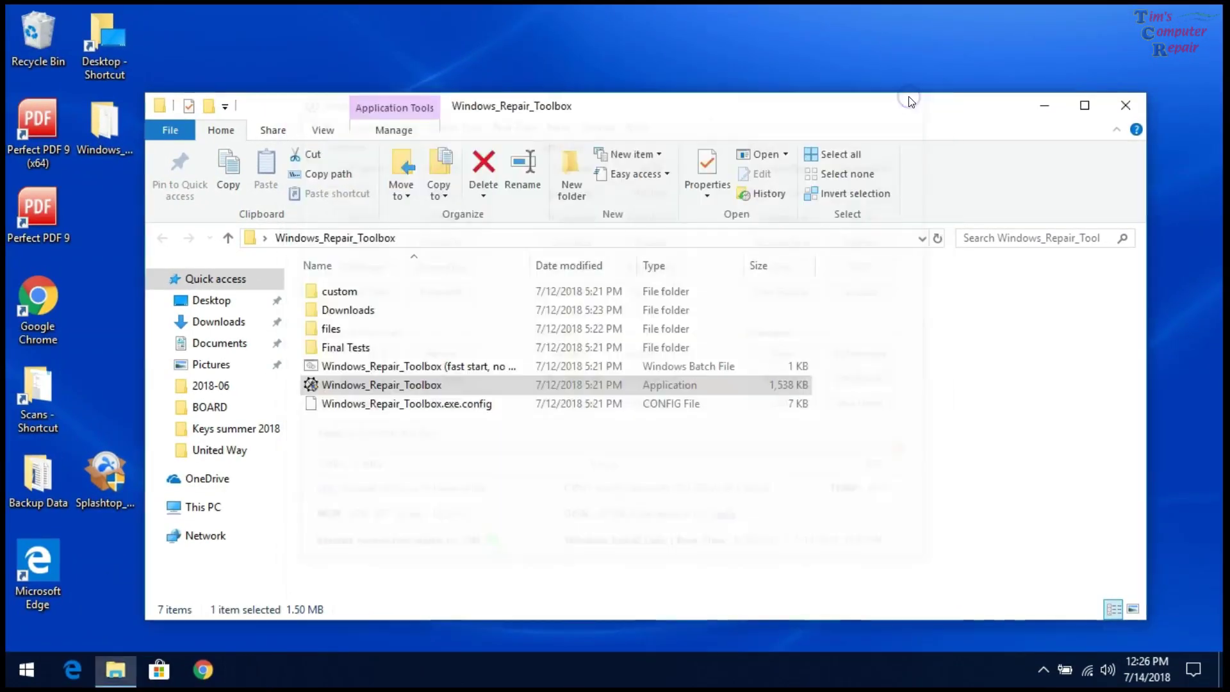
pyautogui.click(1118, 120)
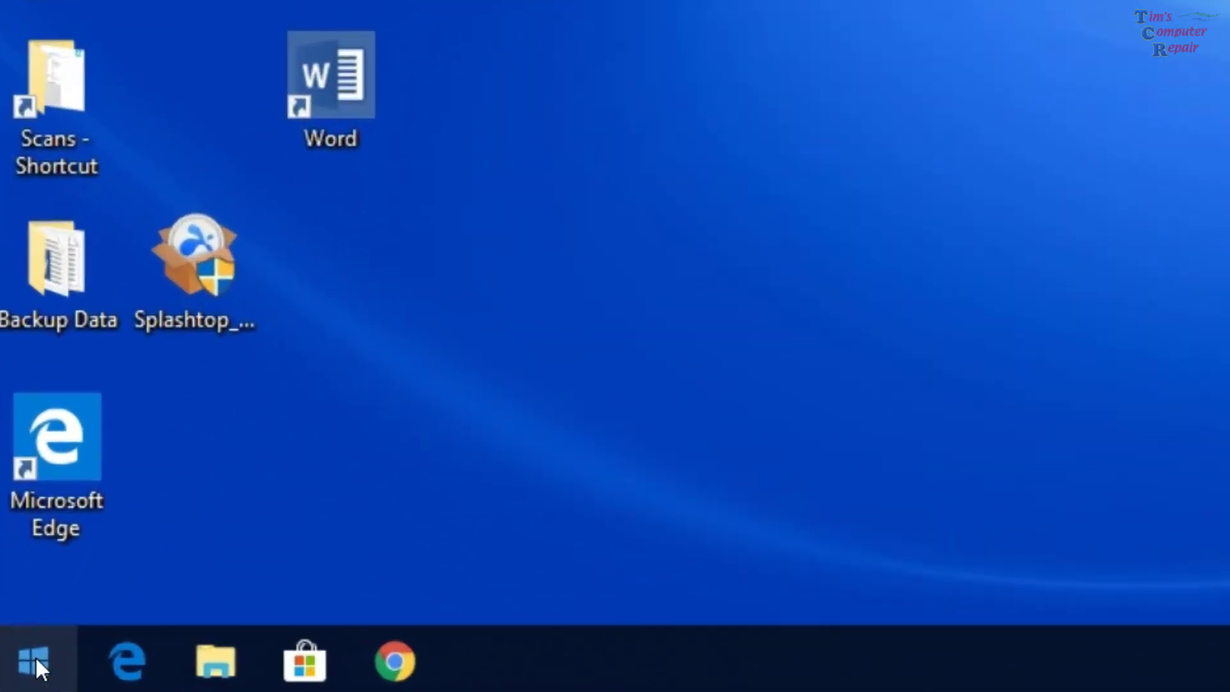
# - Reset Settings > Apps > Default apps to Microsoft's recommended defaults, making Edge the browser, and close Settings
pyautogui.click(36, 656)
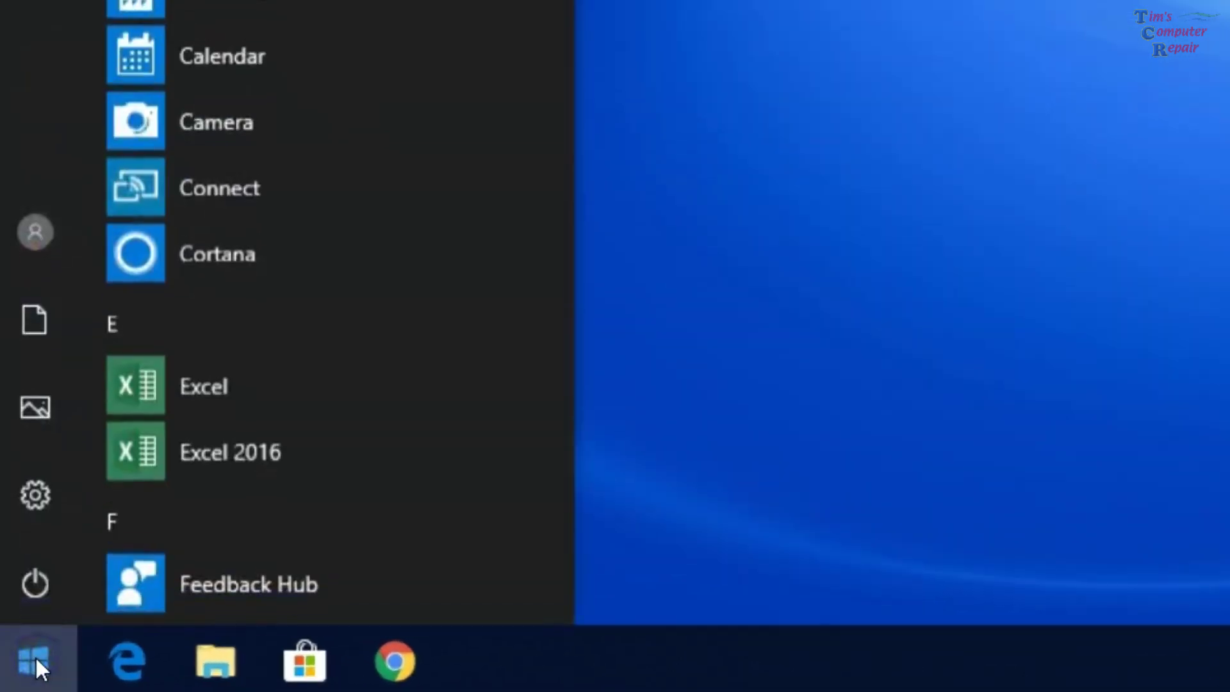
pyautogui.click(40, 500)
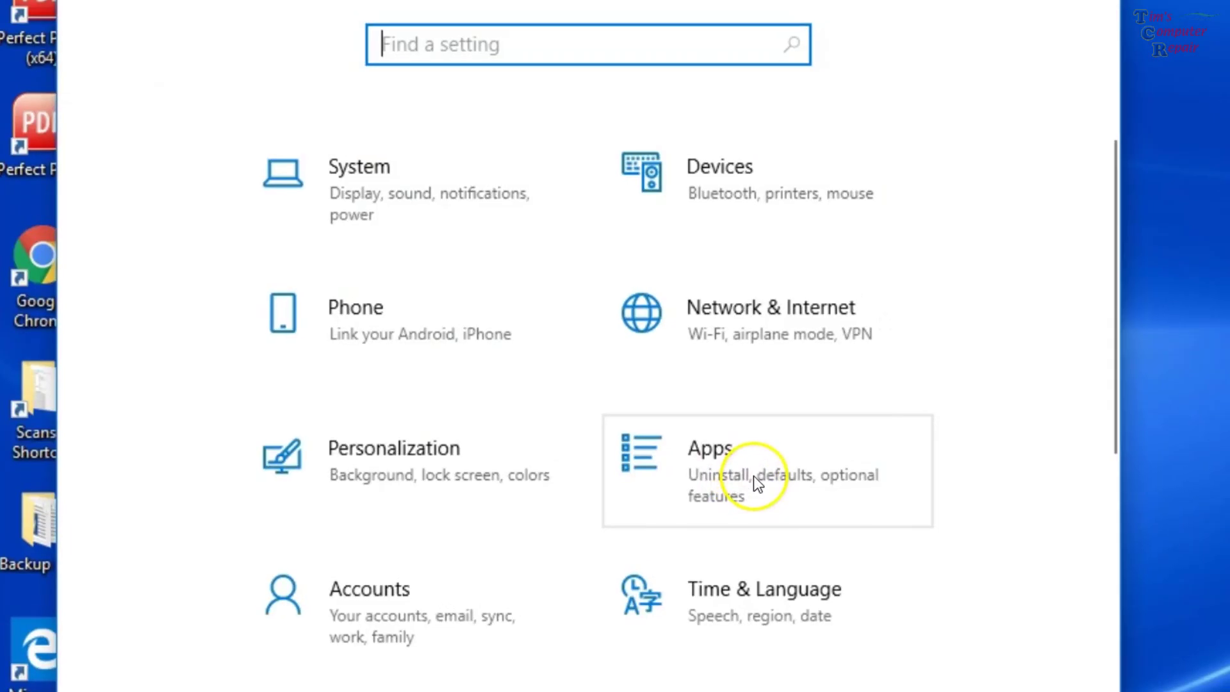
pyautogui.click(754, 475)
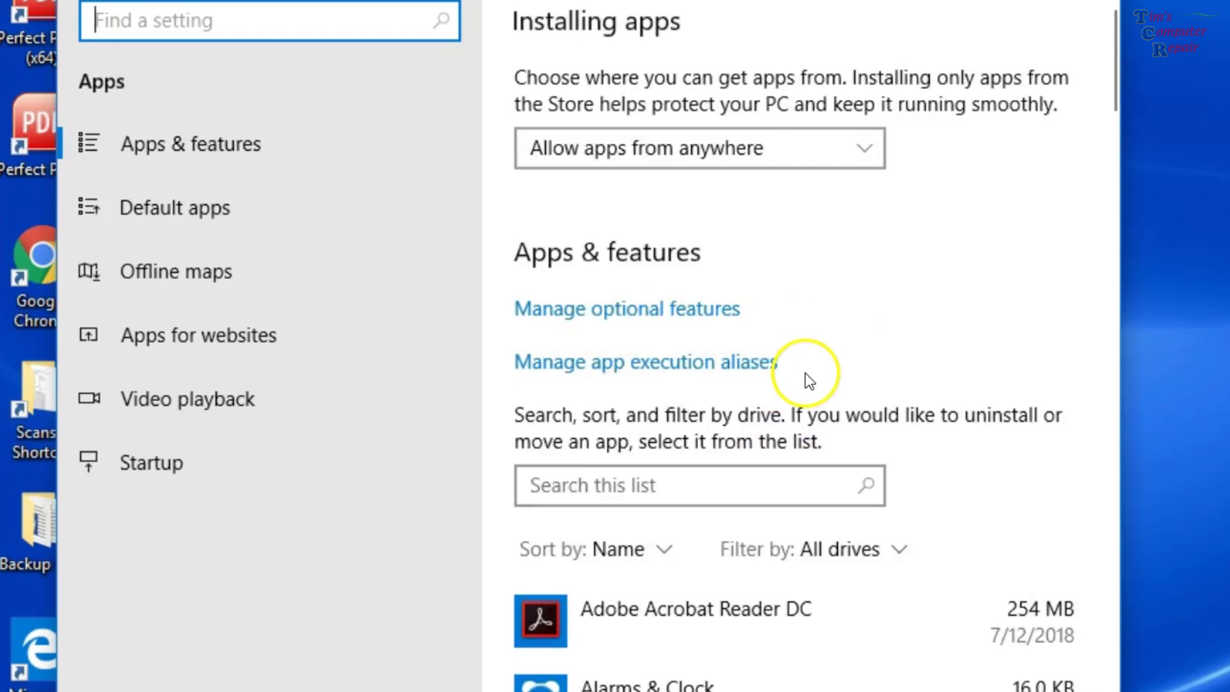
pyautogui.click(145, 214)
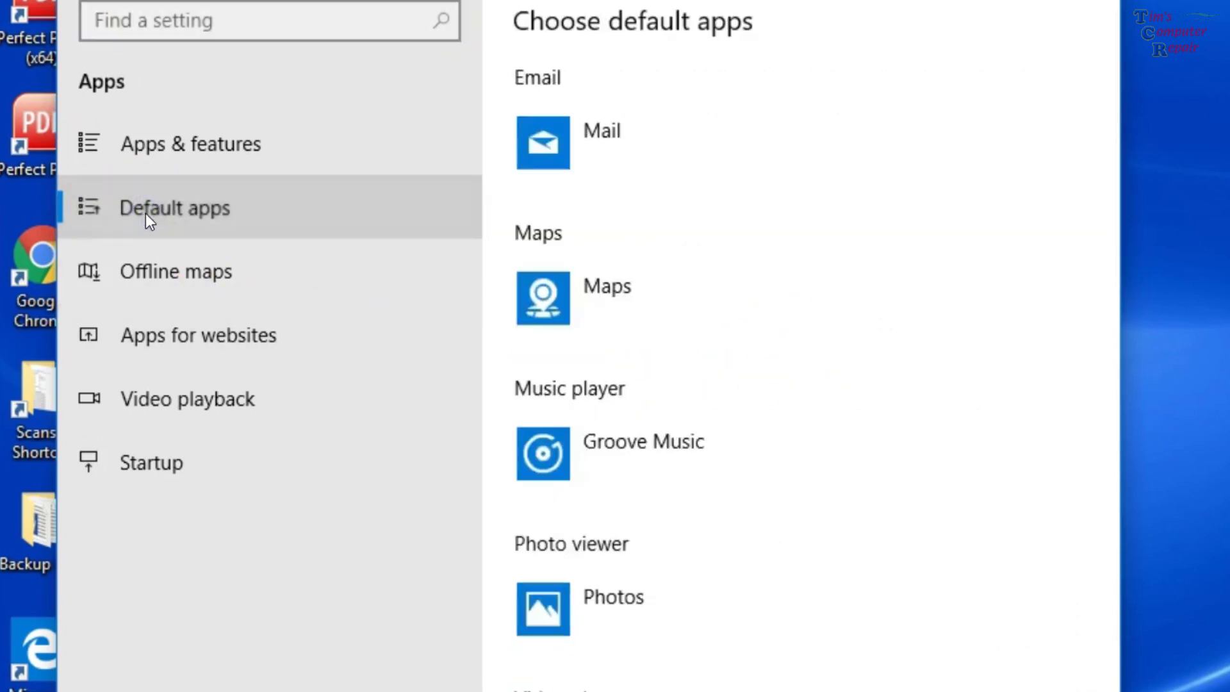
pyautogui.scroll(-10, 905, 302)
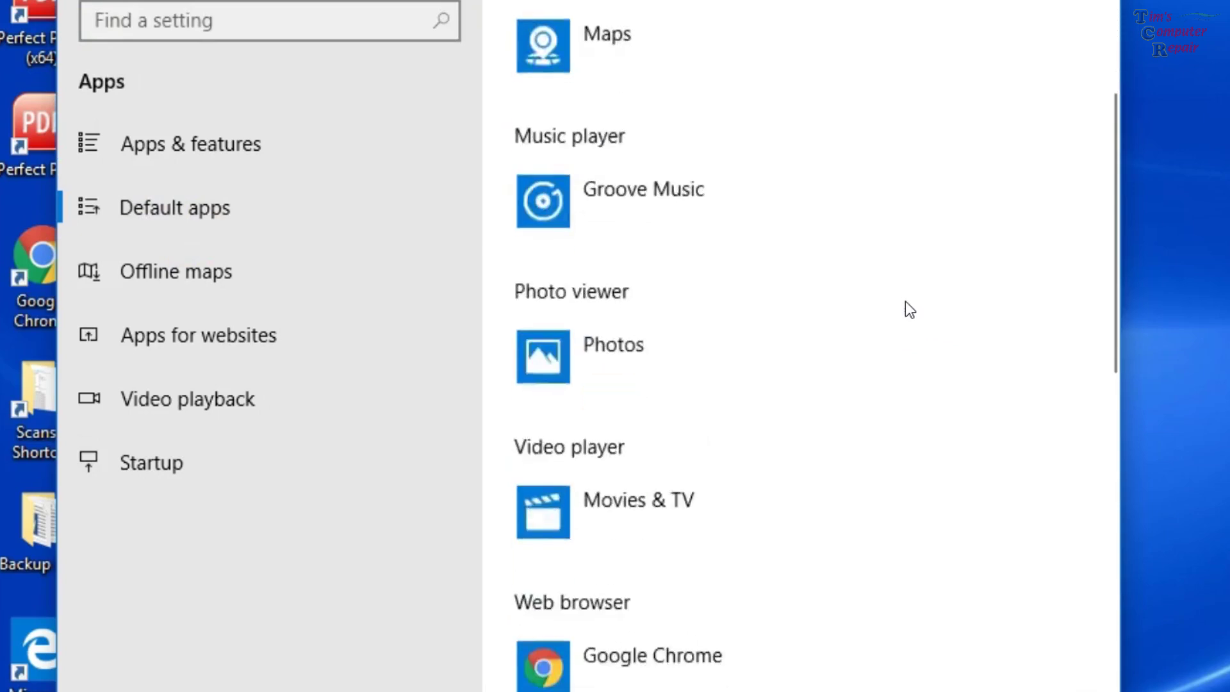
pyautogui.click(574, 271)
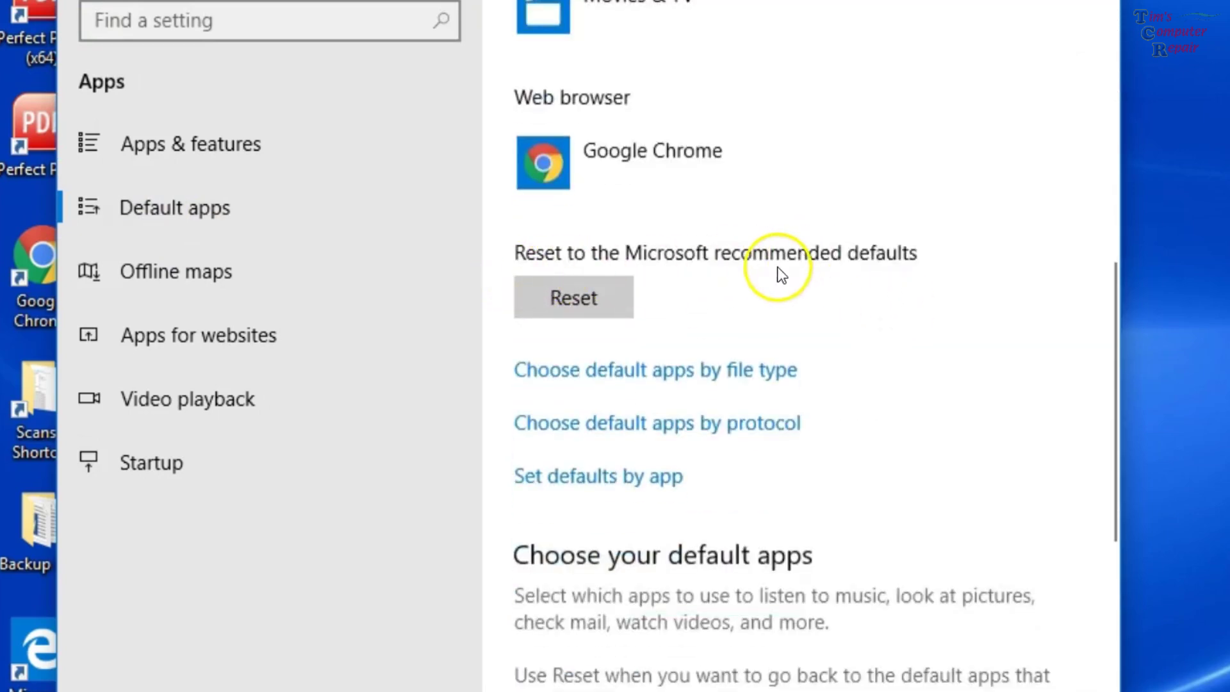
pyautogui.click(574, 297)
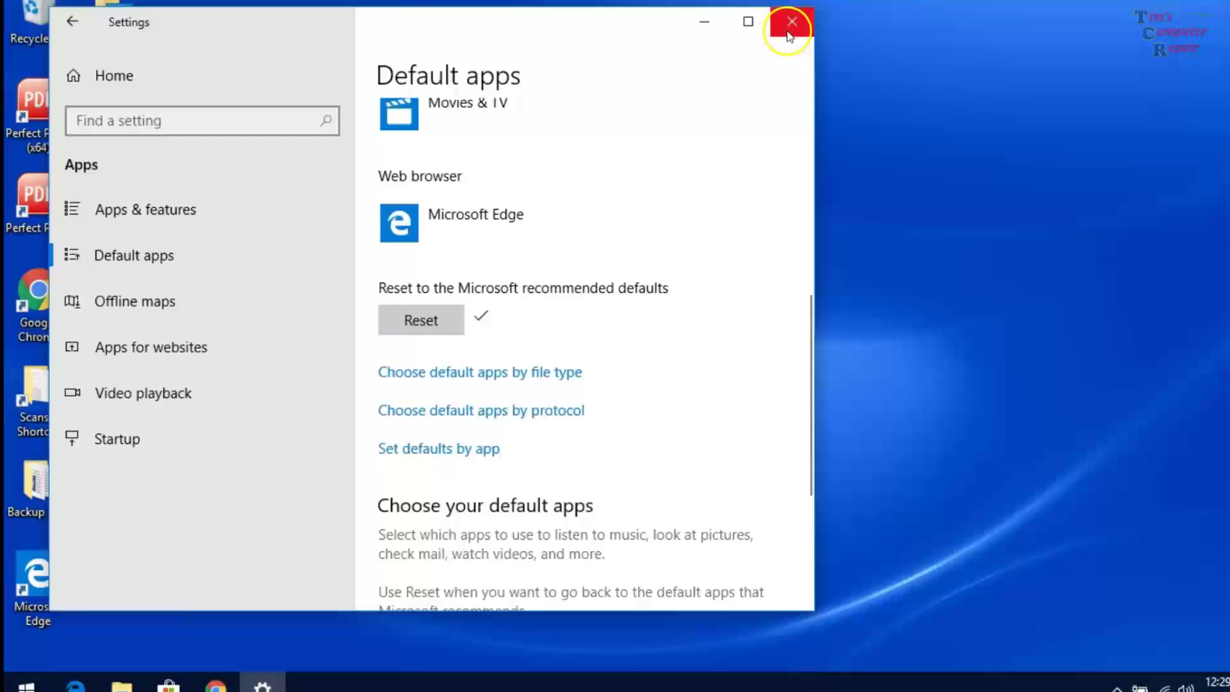
pyautogui.click(789, 29)
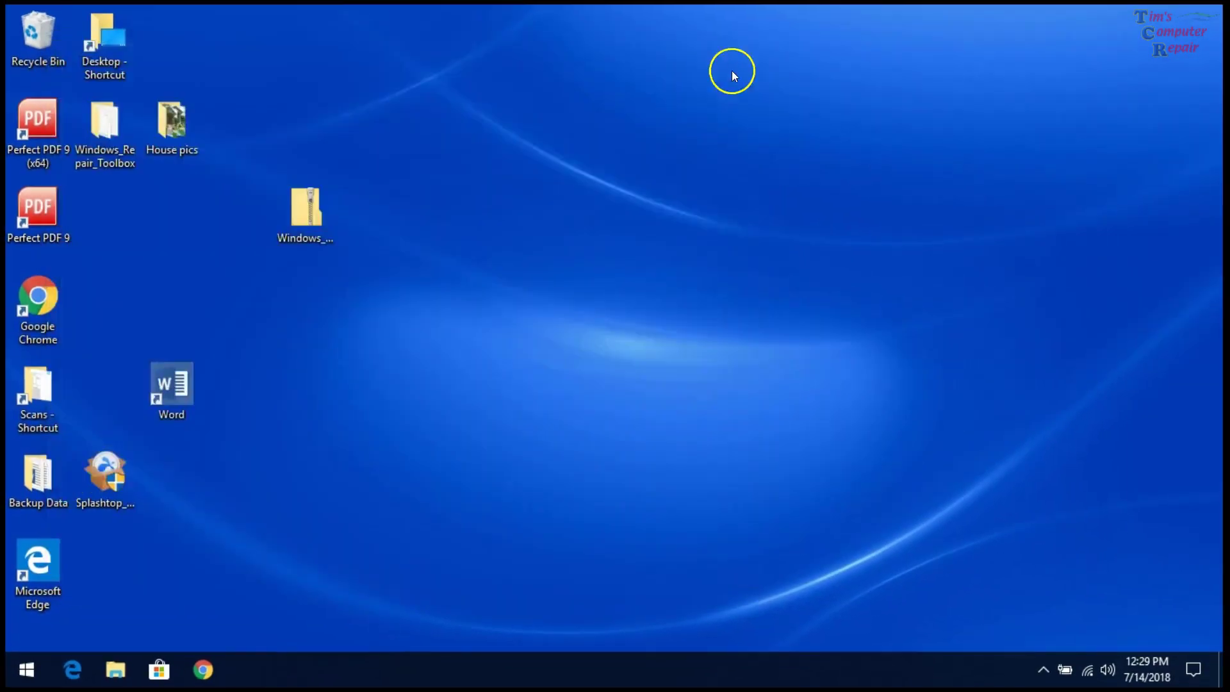
pyautogui.click(116, 670)
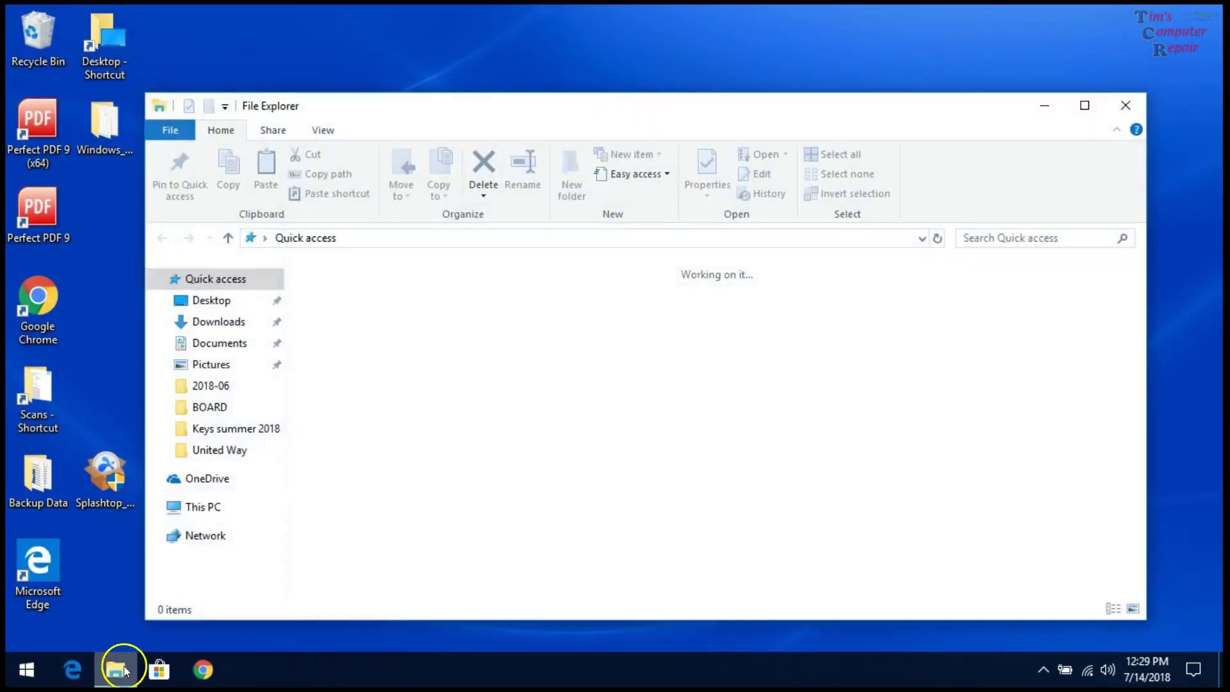
pyautogui.click(931, 331)
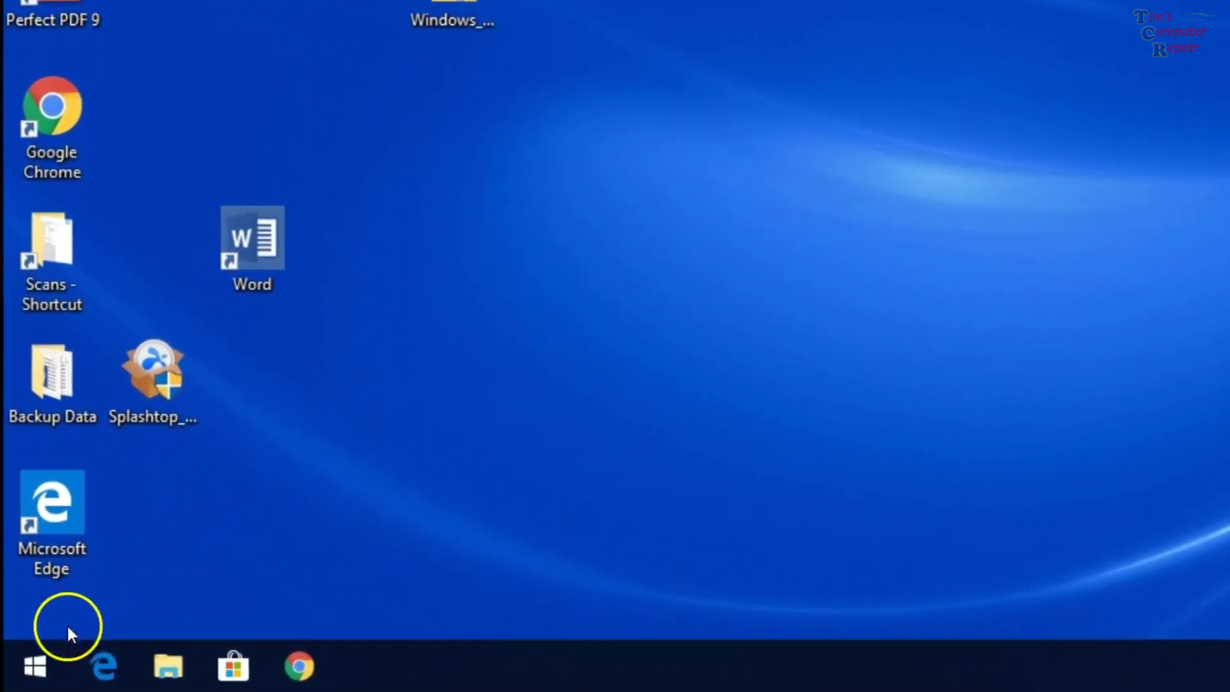
# - Launch System Configuration by running msconfig from the Win+X Run dialog
pyautogui.rightClick(29, 666)
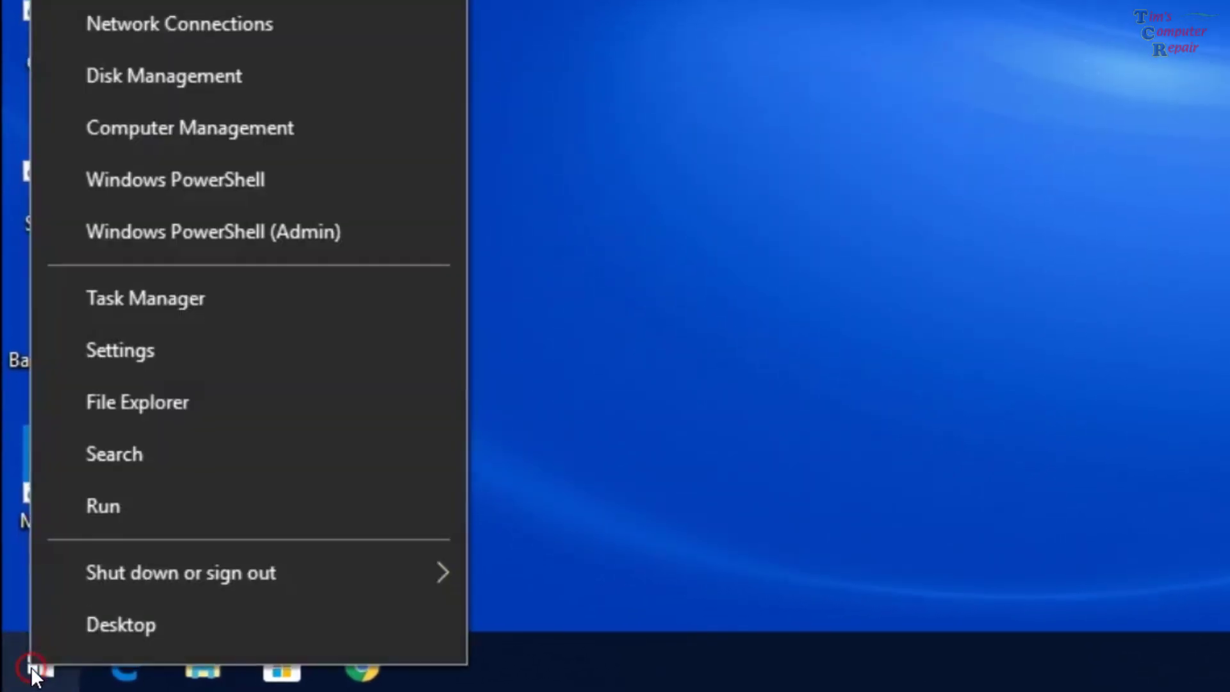
pyautogui.click(131, 510)
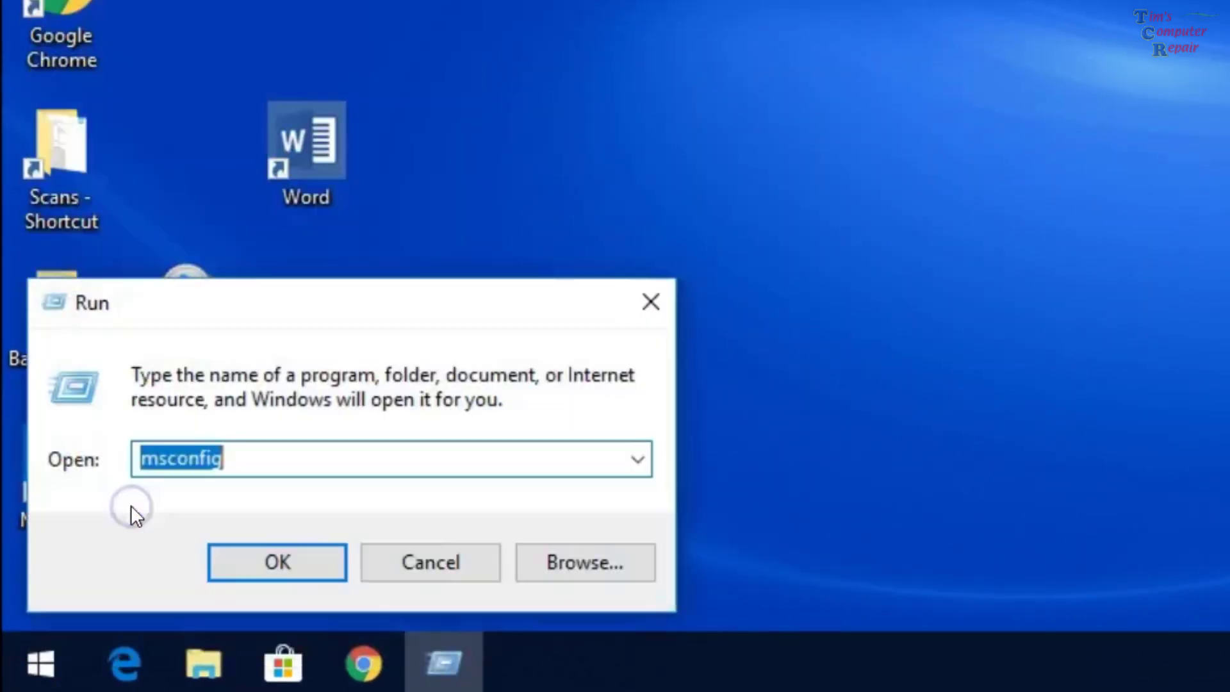
pyautogui.click(258, 455)
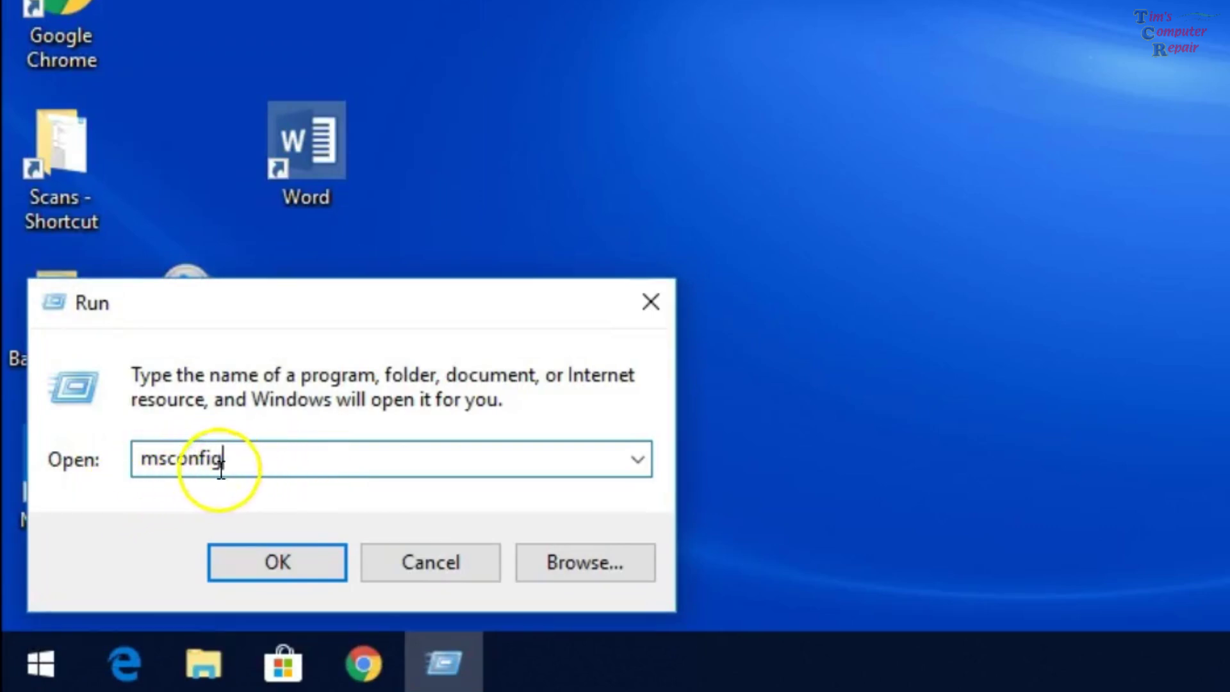
pyautogui.click(283, 564)
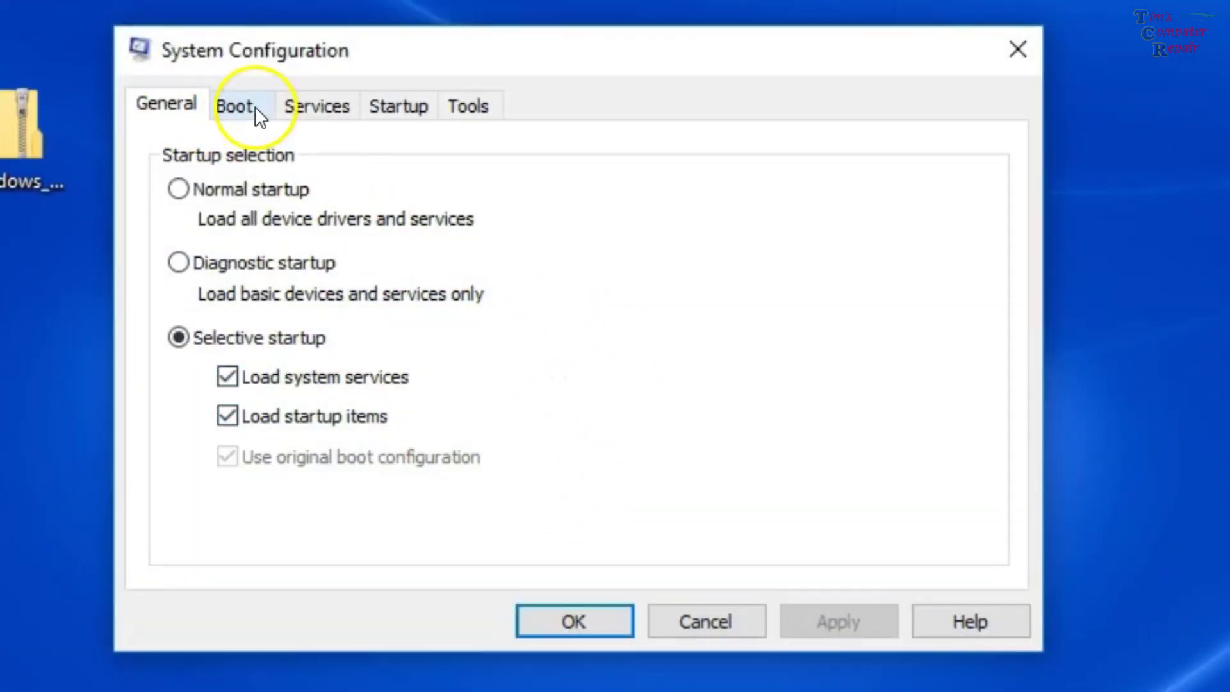
# - On the Services tab, hide all Microsoft services and disable all the rest
pyautogui.click(313, 106)
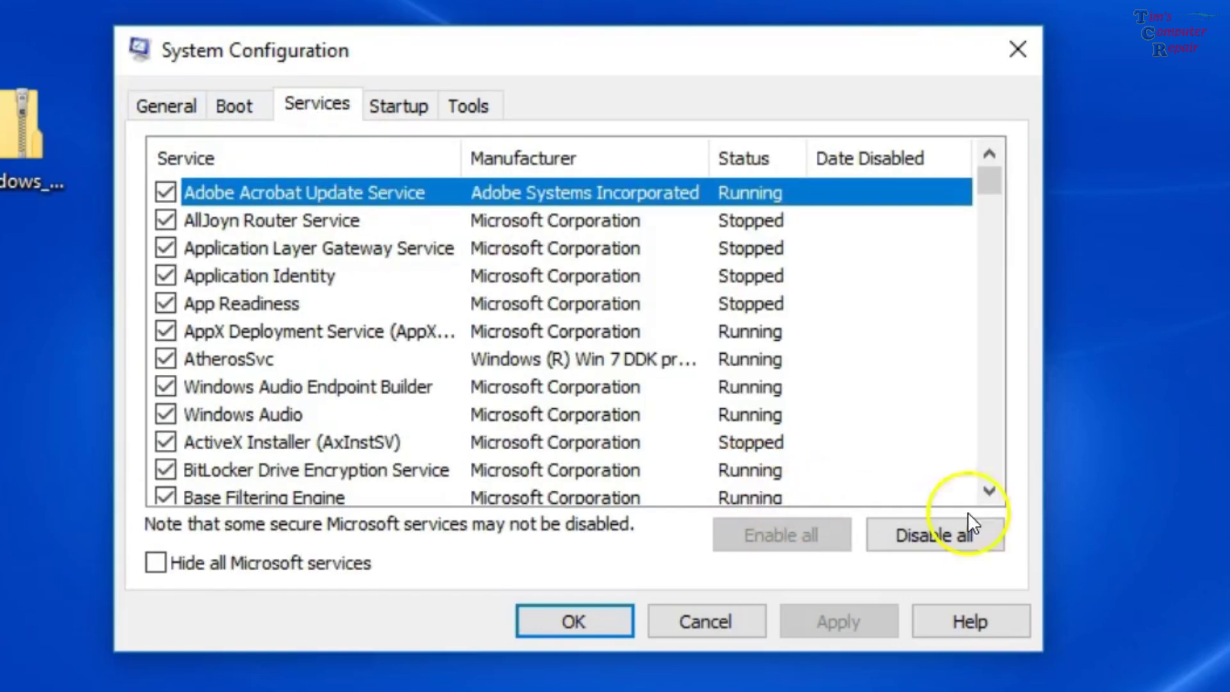
pyautogui.click(155, 565)
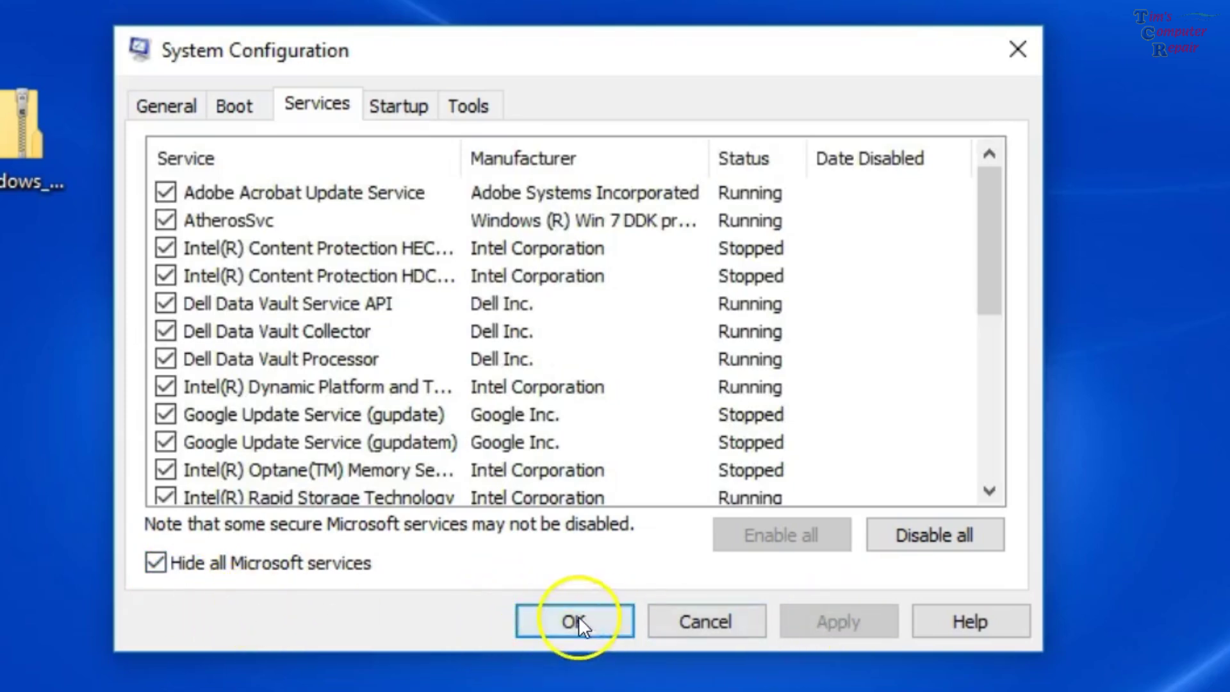
pyautogui.click(933, 537)
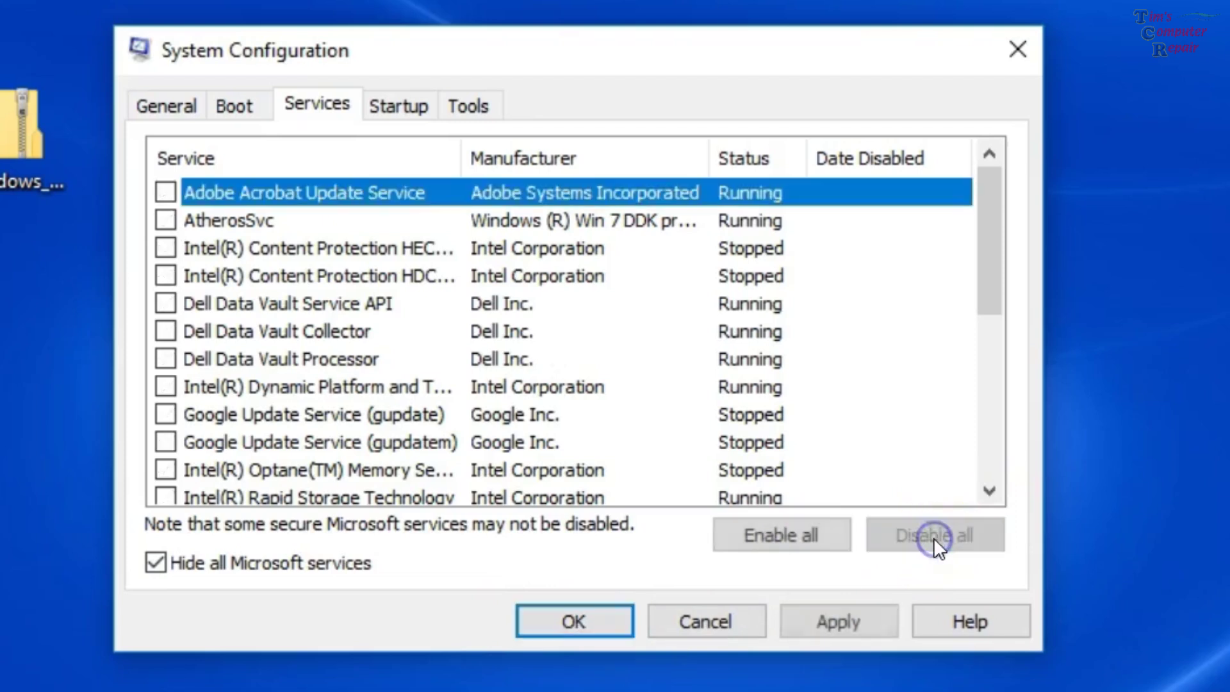
# - Open Task Manager's startup list from the System Configuration Startup tab
pyautogui.click(392, 106)
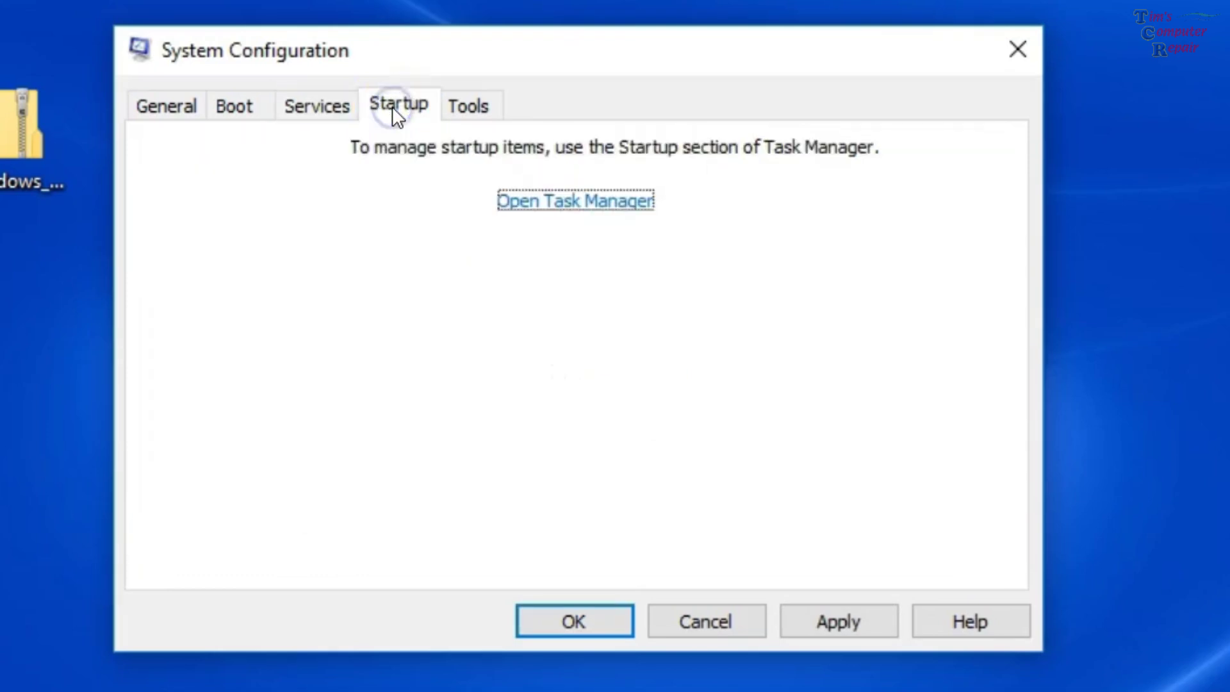
pyautogui.click(562, 206)
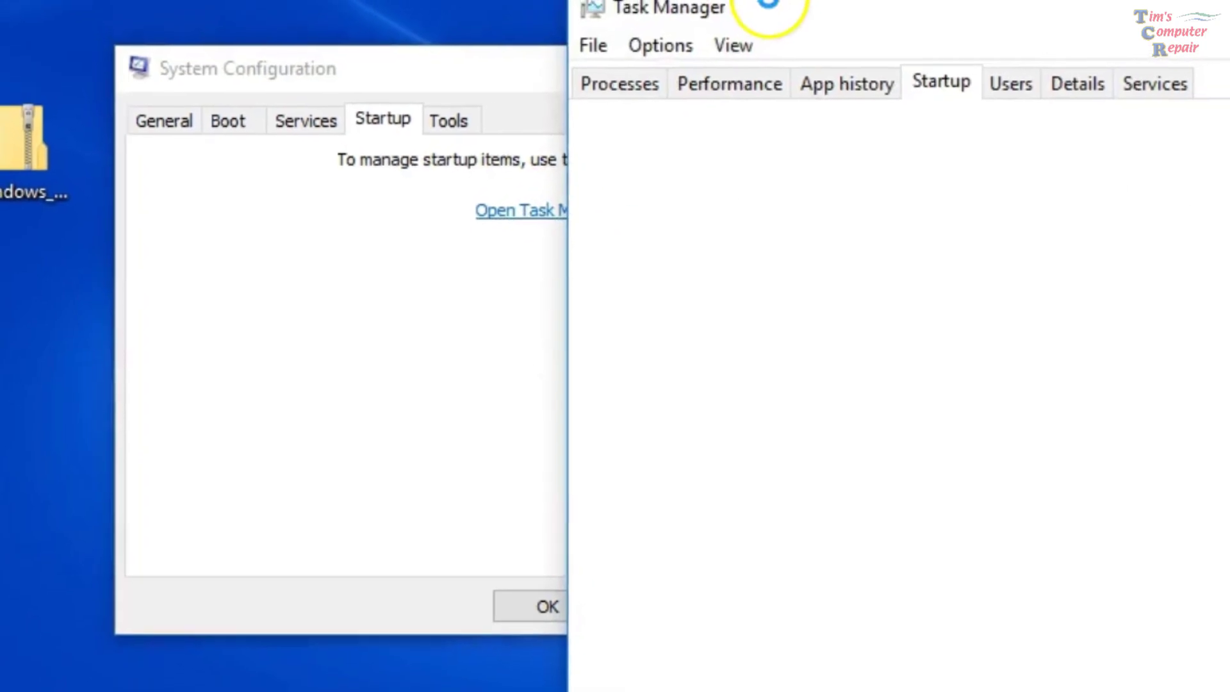
pyautogui.moveTo(769, 9); pyautogui.dragTo(655, 19)
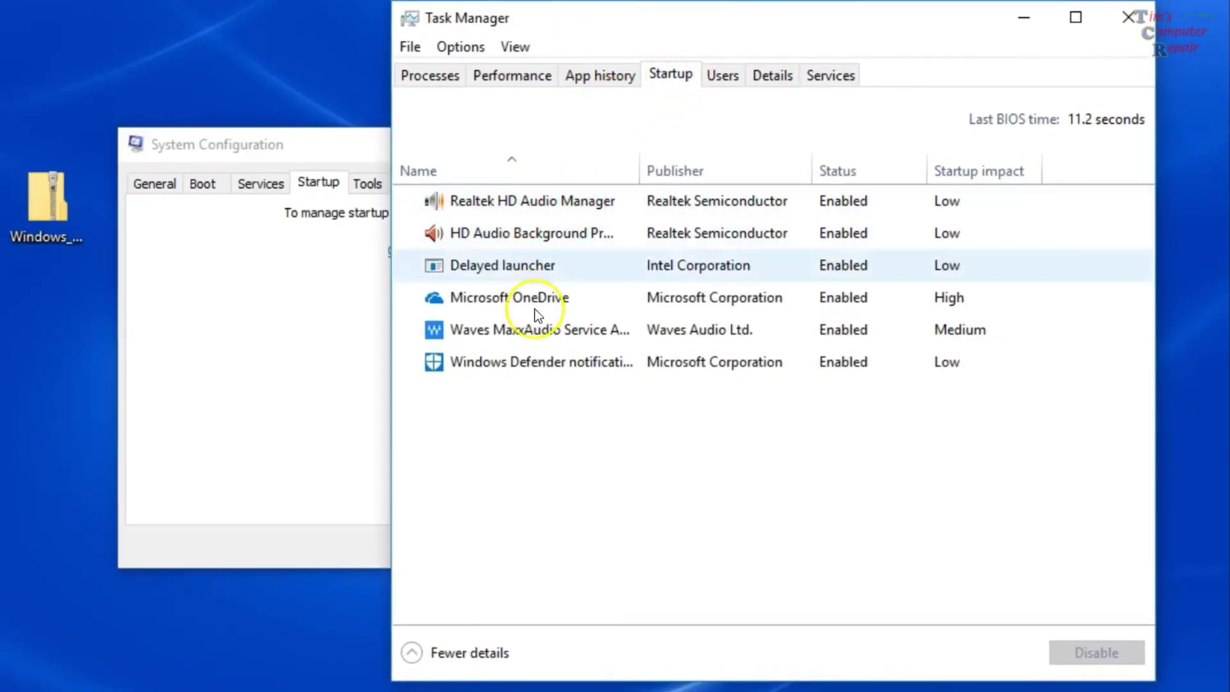
# - Disable Realtek HD Audio Manager, HD Audio Background, Delayed launcher, OneDrive, Waves MaxxAudio and Windows Defender notification
pyautogui.rightClick(546, 194)
pyautogui.click(617, 209)
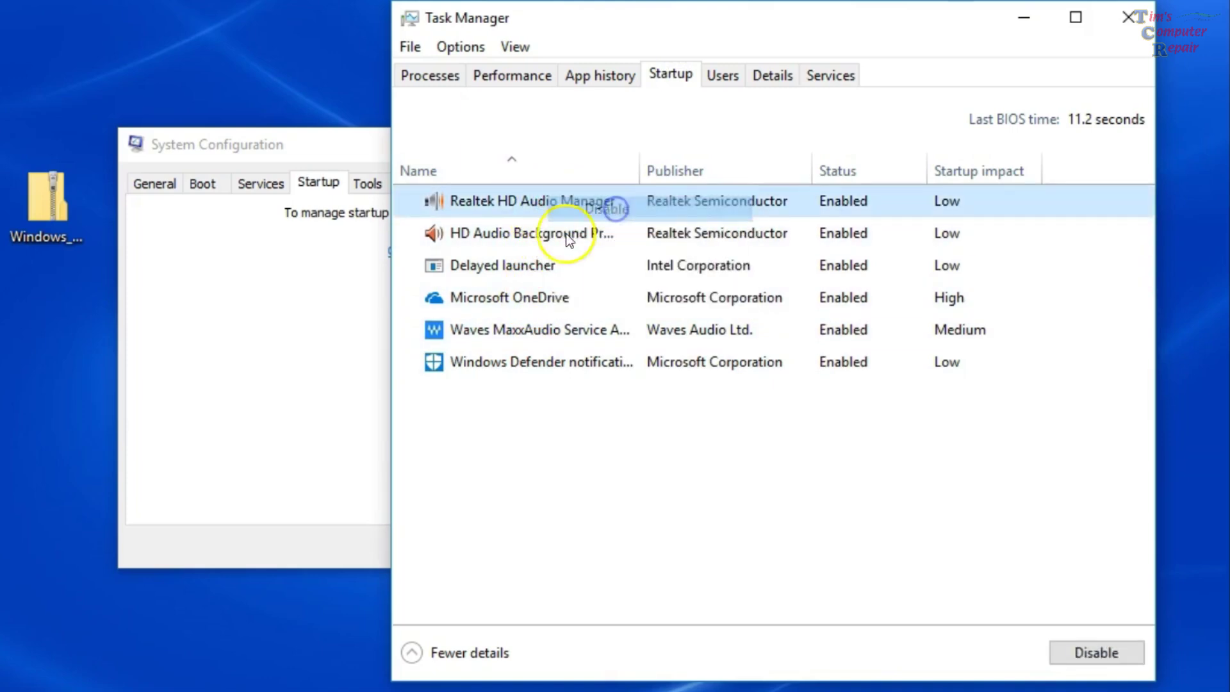
pyautogui.rightClick(546, 234)
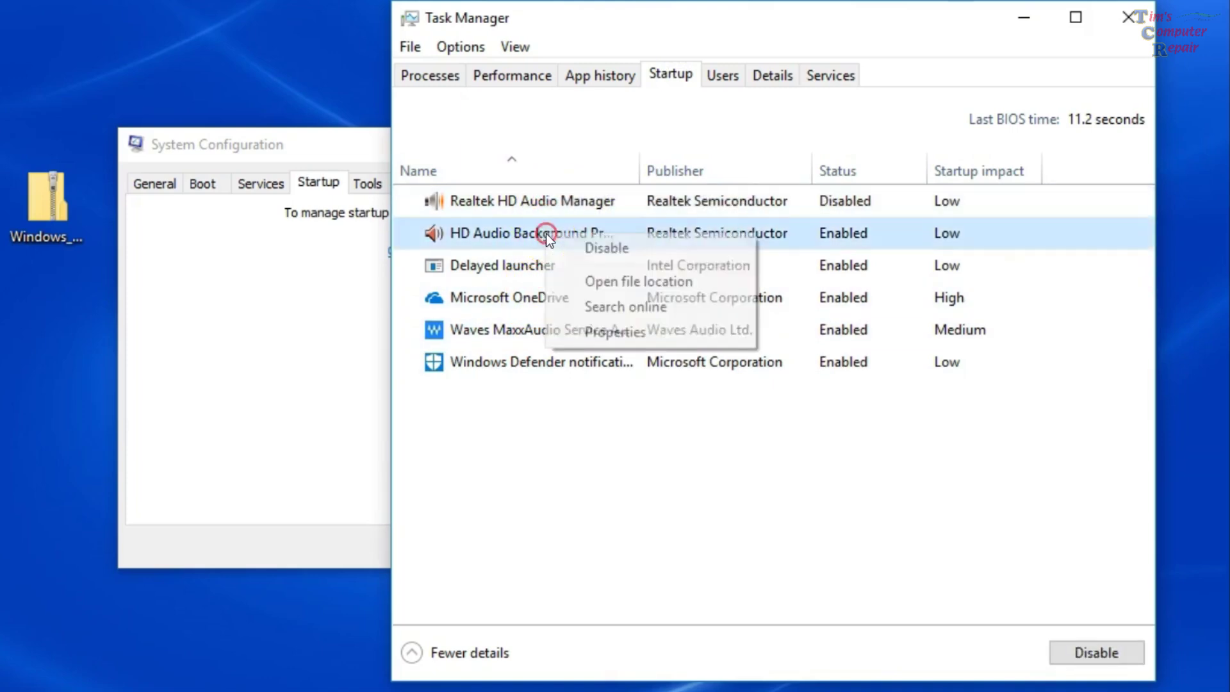
pyautogui.click(596, 249)
pyautogui.rightClick(555, 268)
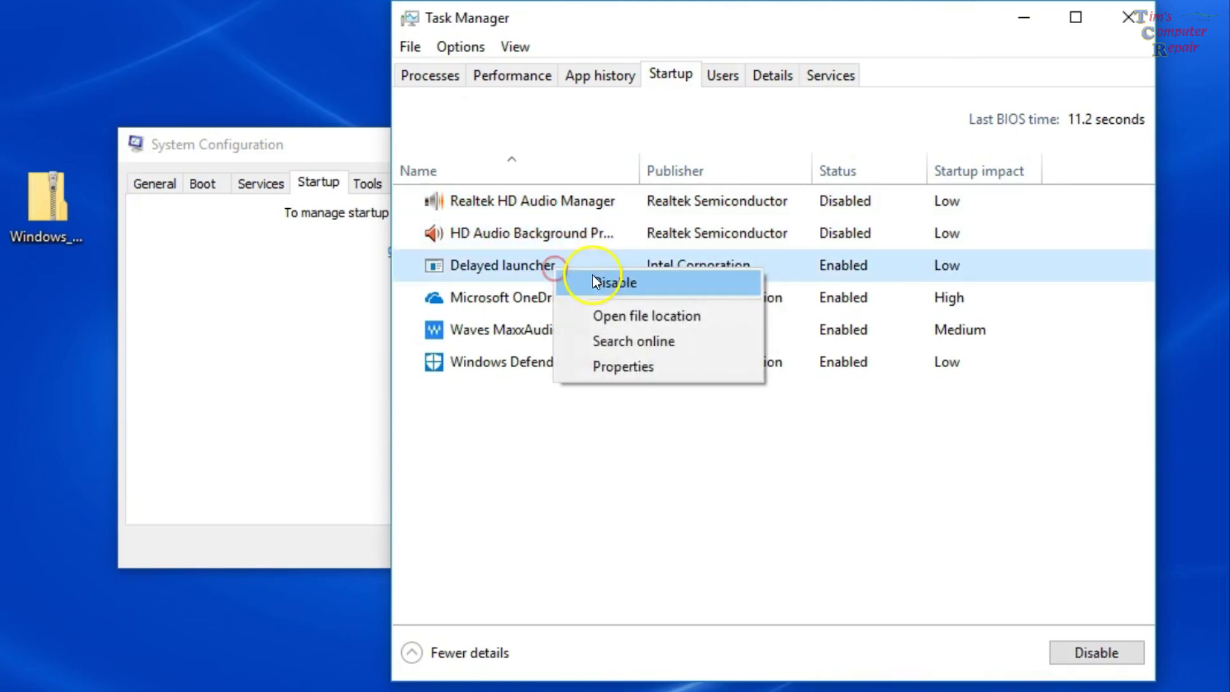
pyautogui.click(600, 280)
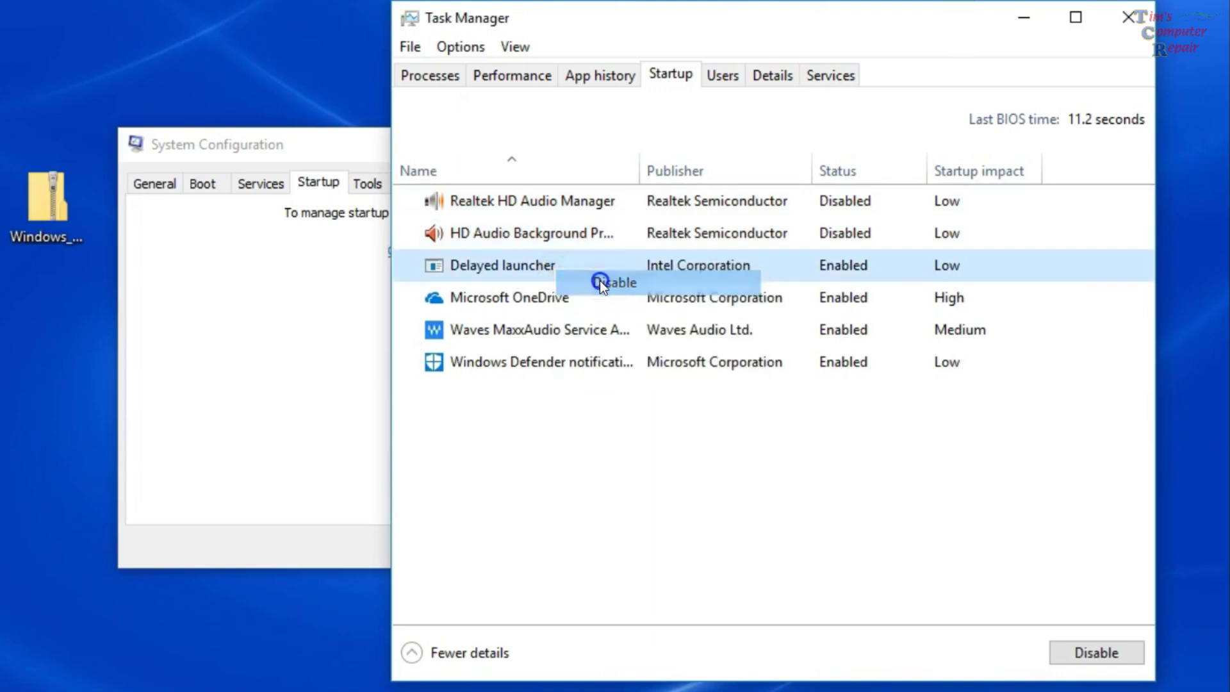
pyautogui.rightClick(525, 297)
pyautogui.click(605, 312)
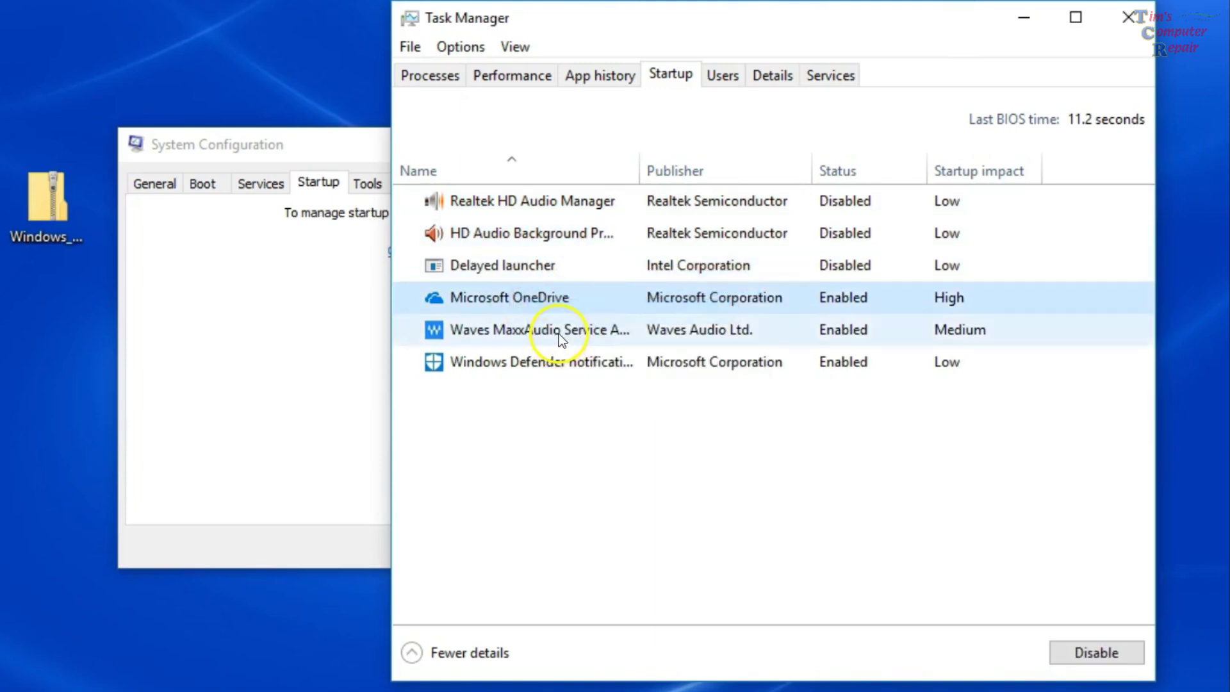
pyautogui.rightClick(558, 334)
pyautogui.click(629, 350)
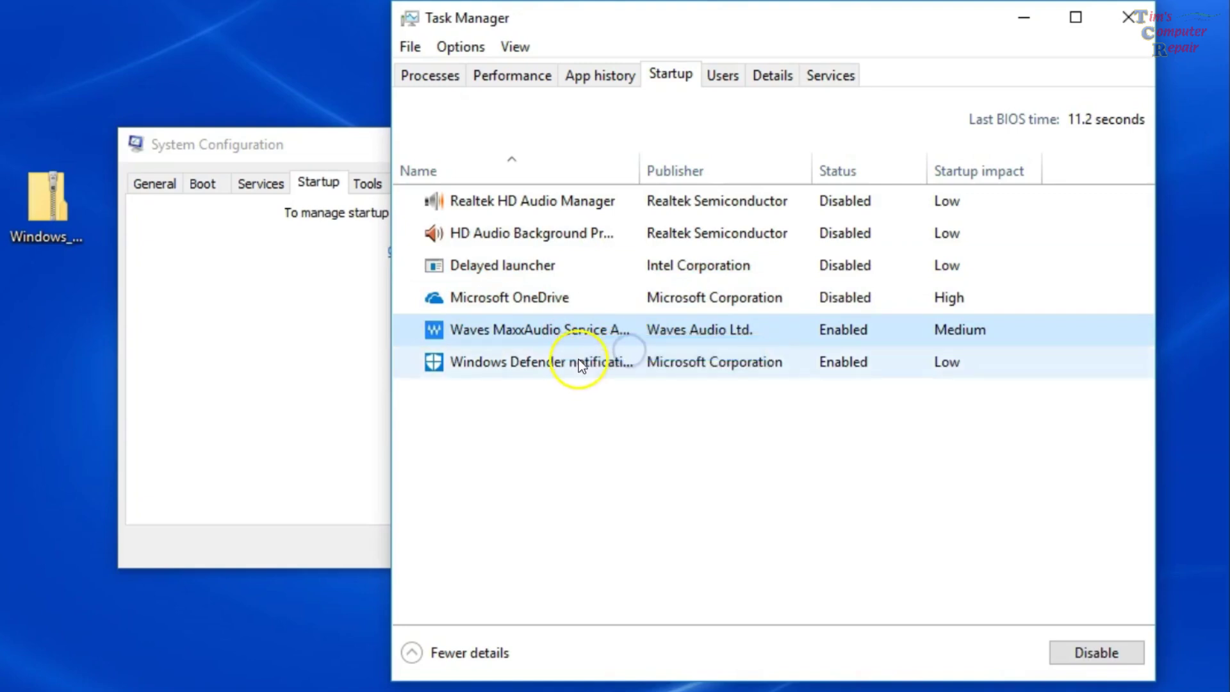
pyautogui.rightClick(579, 360)
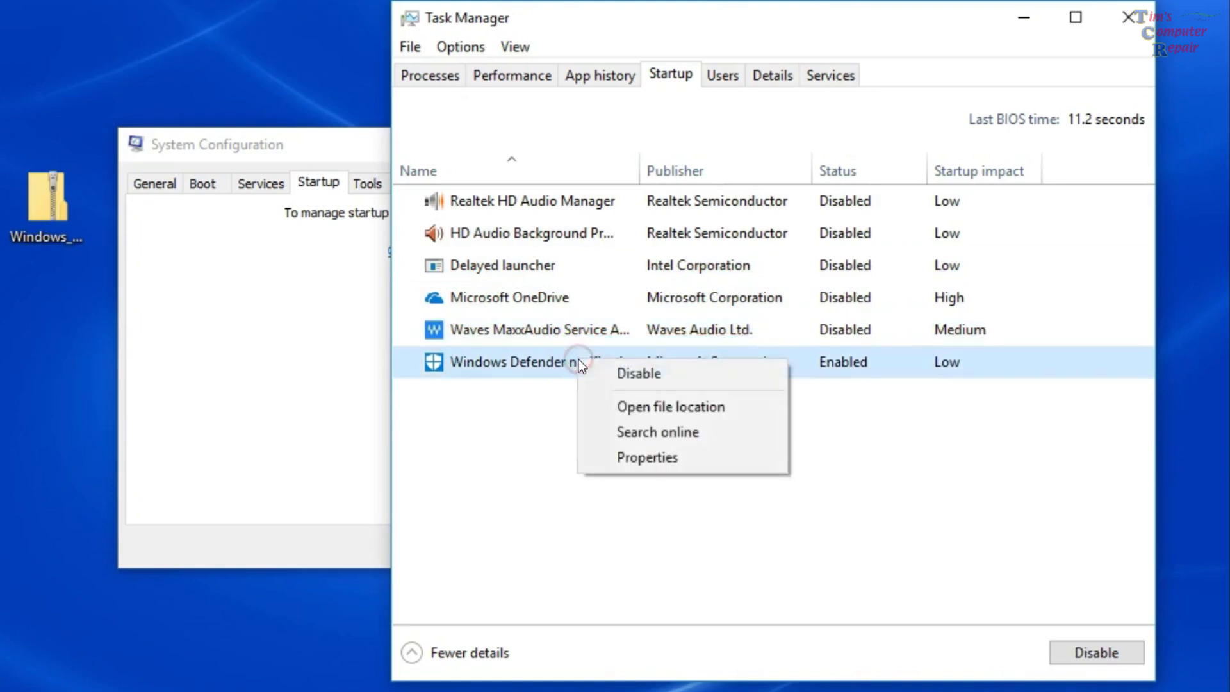
pyautogui.click(644, 371)
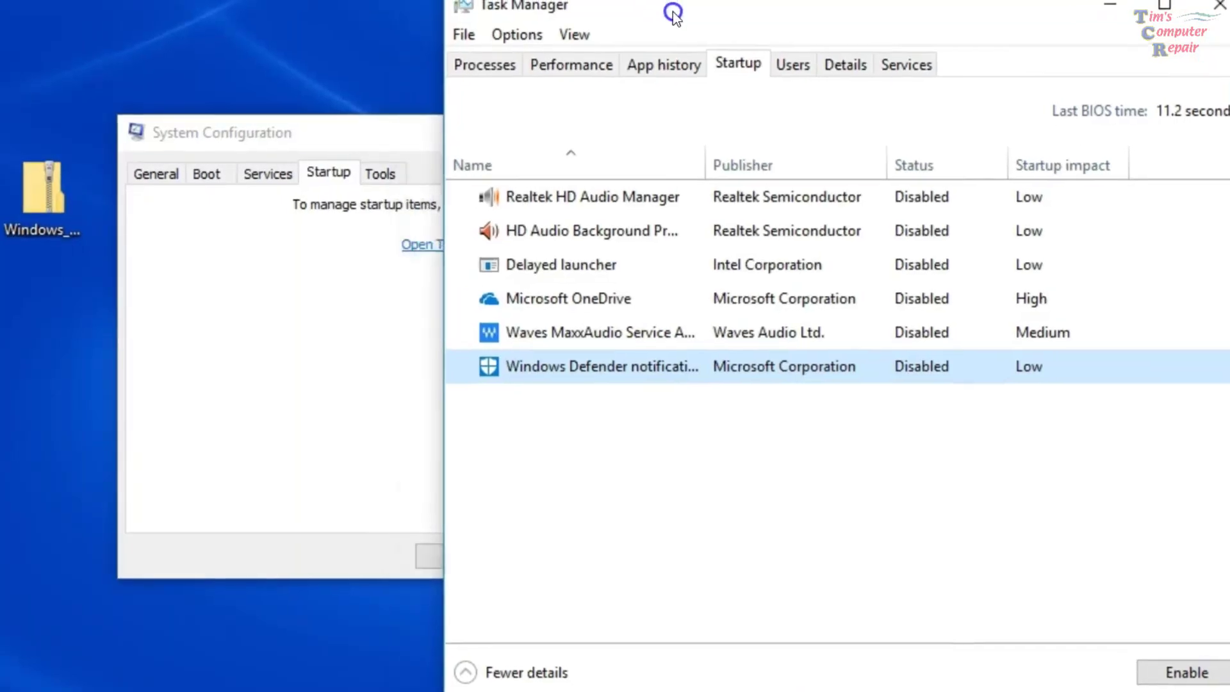
pyautogui.moveTo(673, 11); pyautogui.dragTo(966, 0)
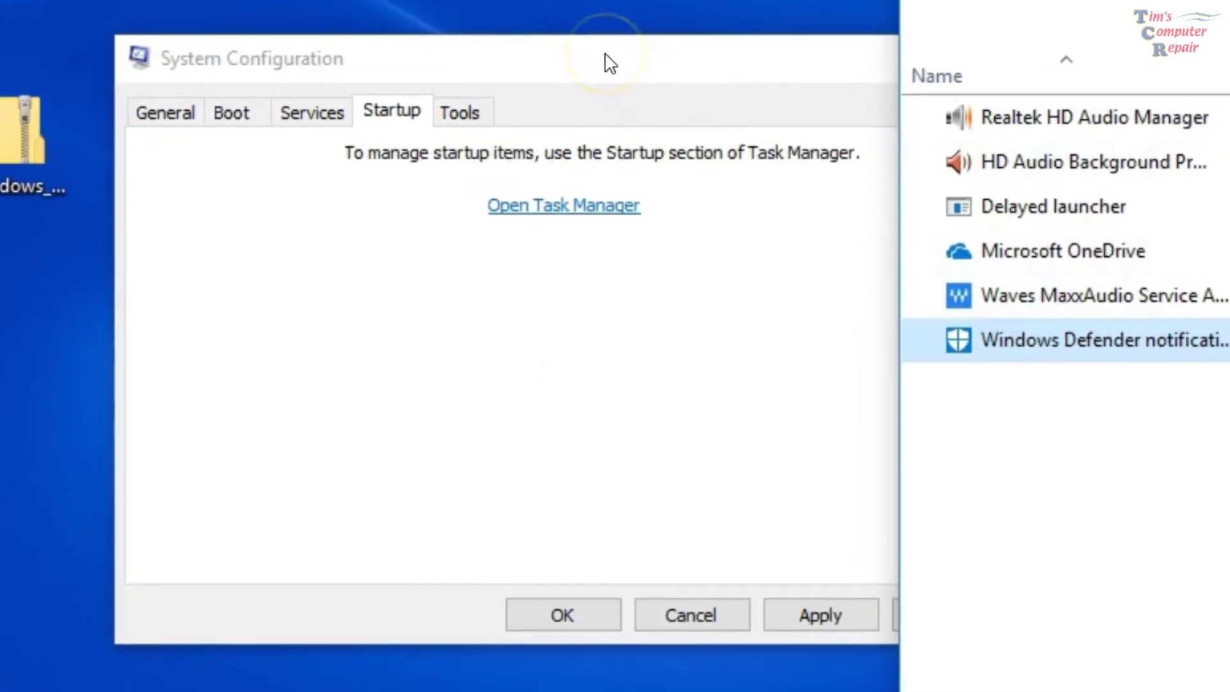
# - Apply and confirm the System Configuration changes, then choose Restart
pyautogui.click(606, 65)
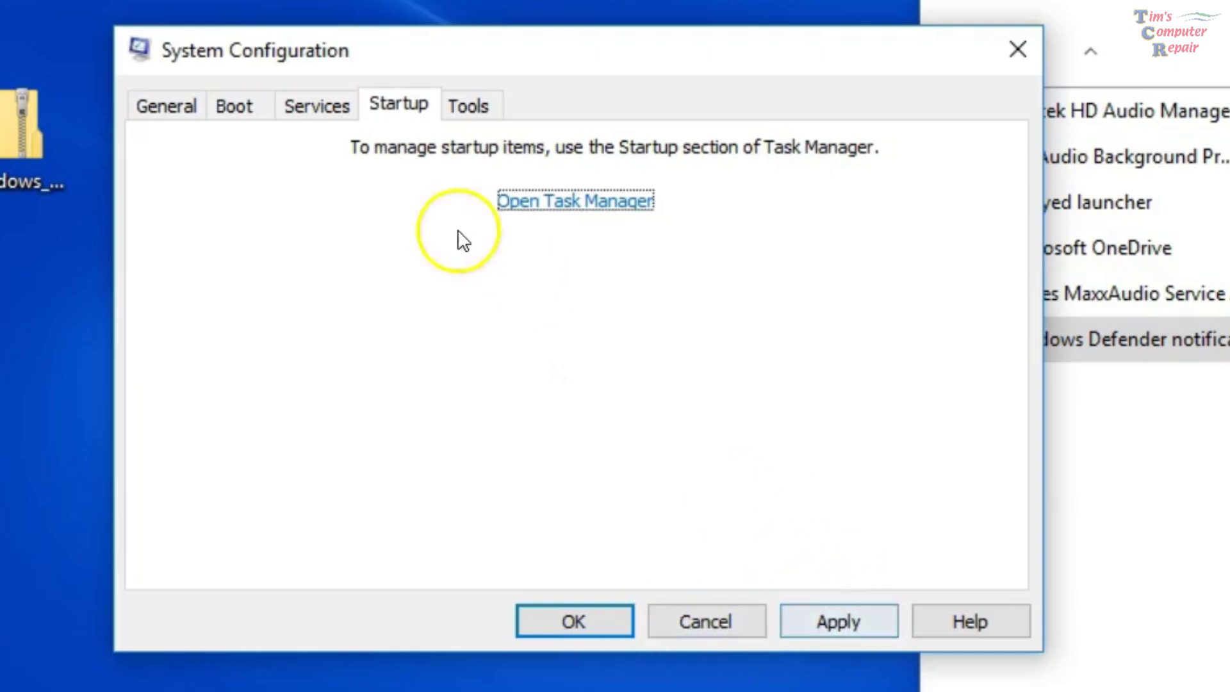
pyautogui.click(830, 623)
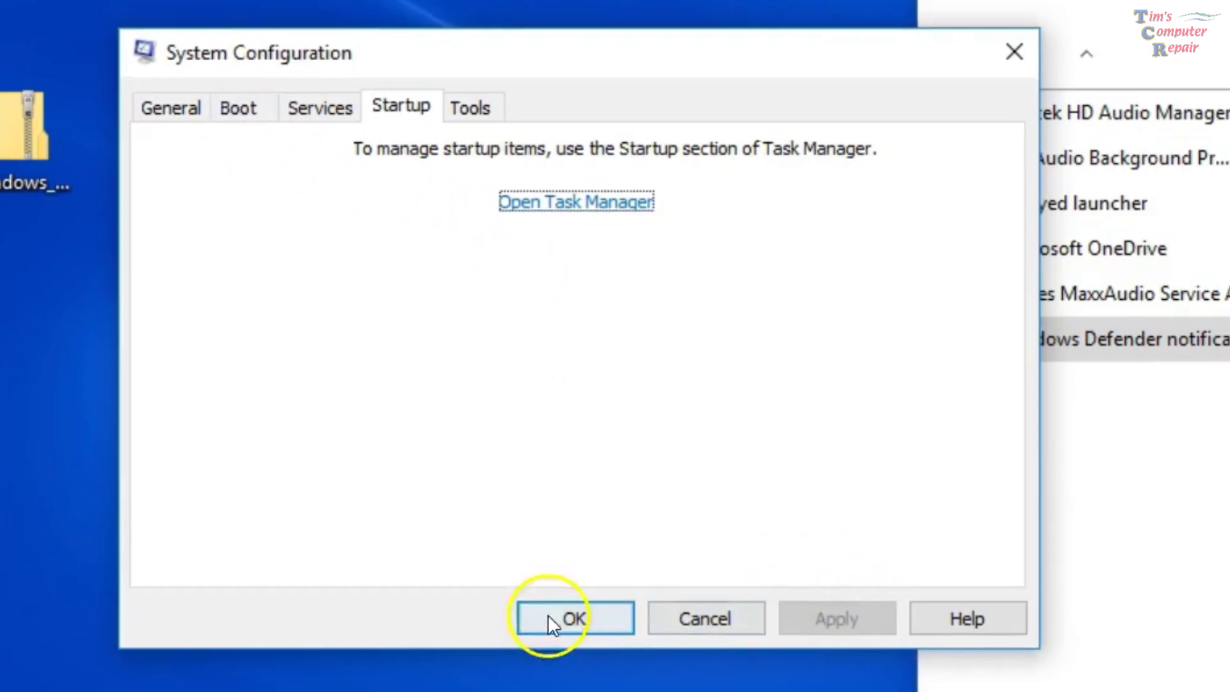
pyautogui.click(574, 621)
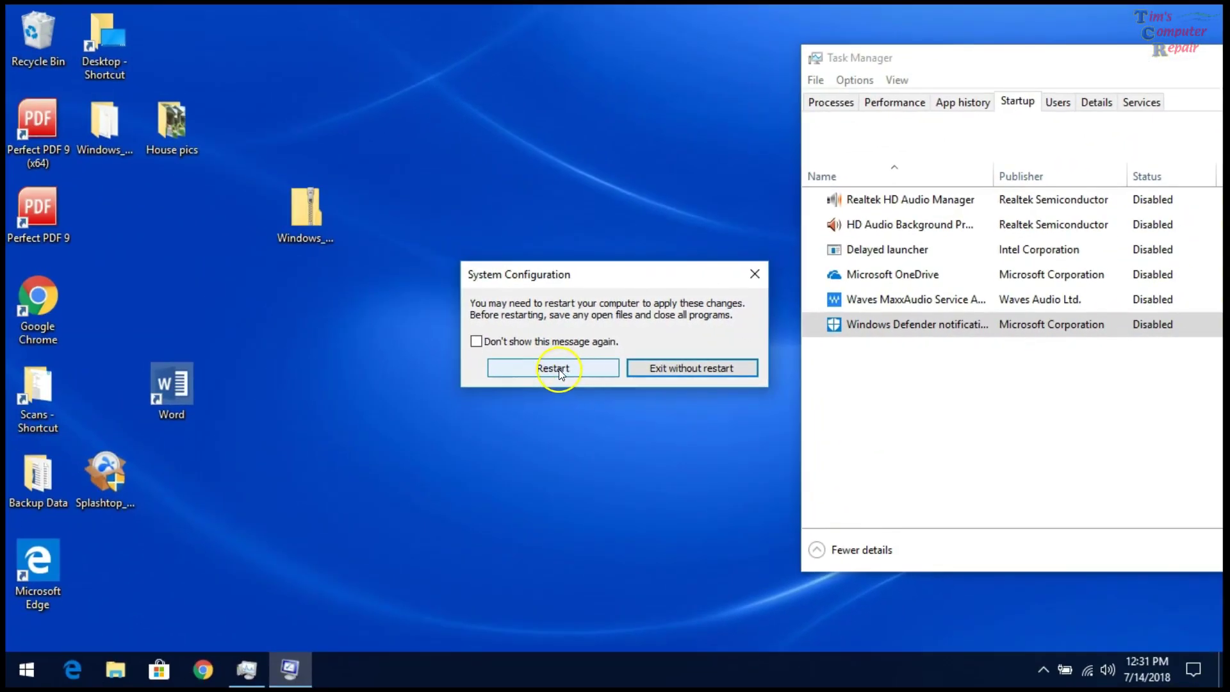
pyautogui.click(547, 367)
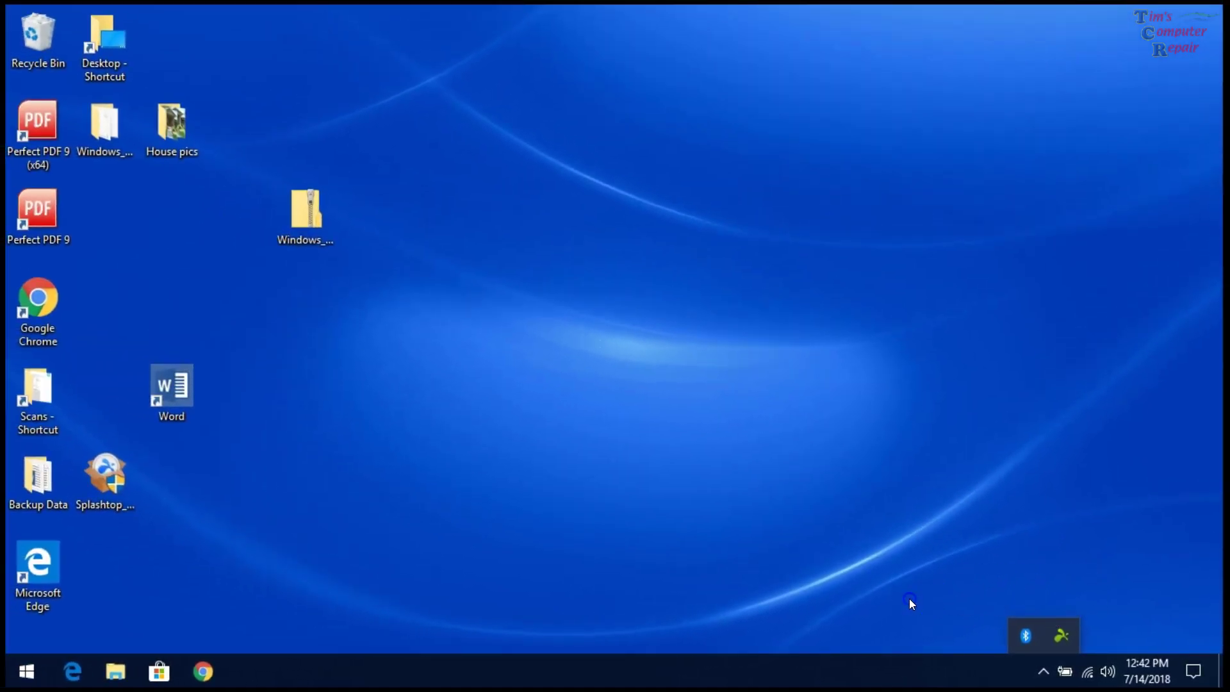
# - Dismiss the notification-area overflow popup to leave only the plain desktop
pyautogui.click(823, 604)
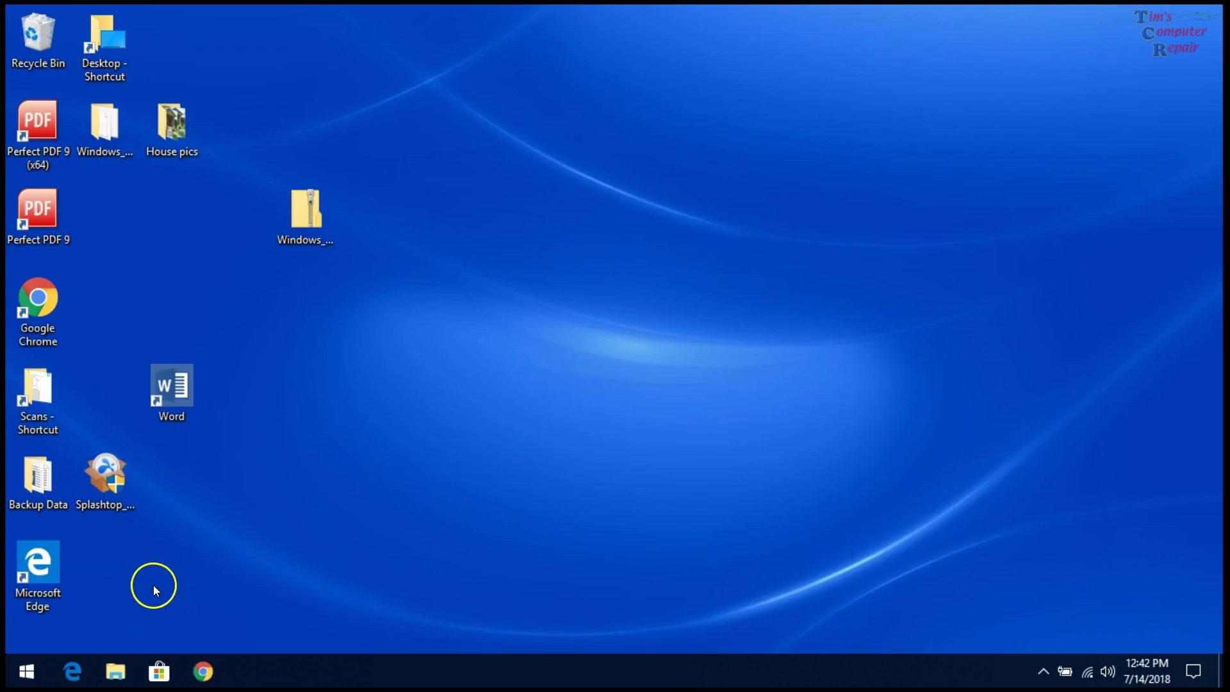
# - Open File Explorer, watch it hang as Not Responding, and close it
pyautogui.click(117, 670)
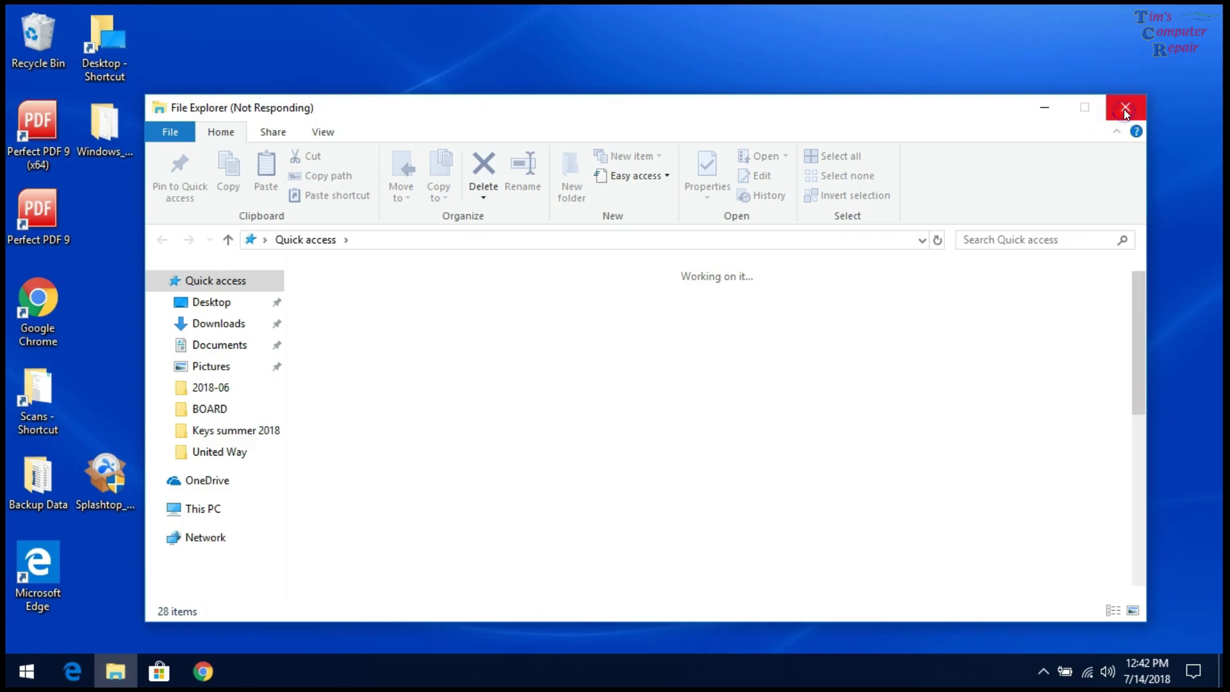
pyautogui.click(1126, 112)
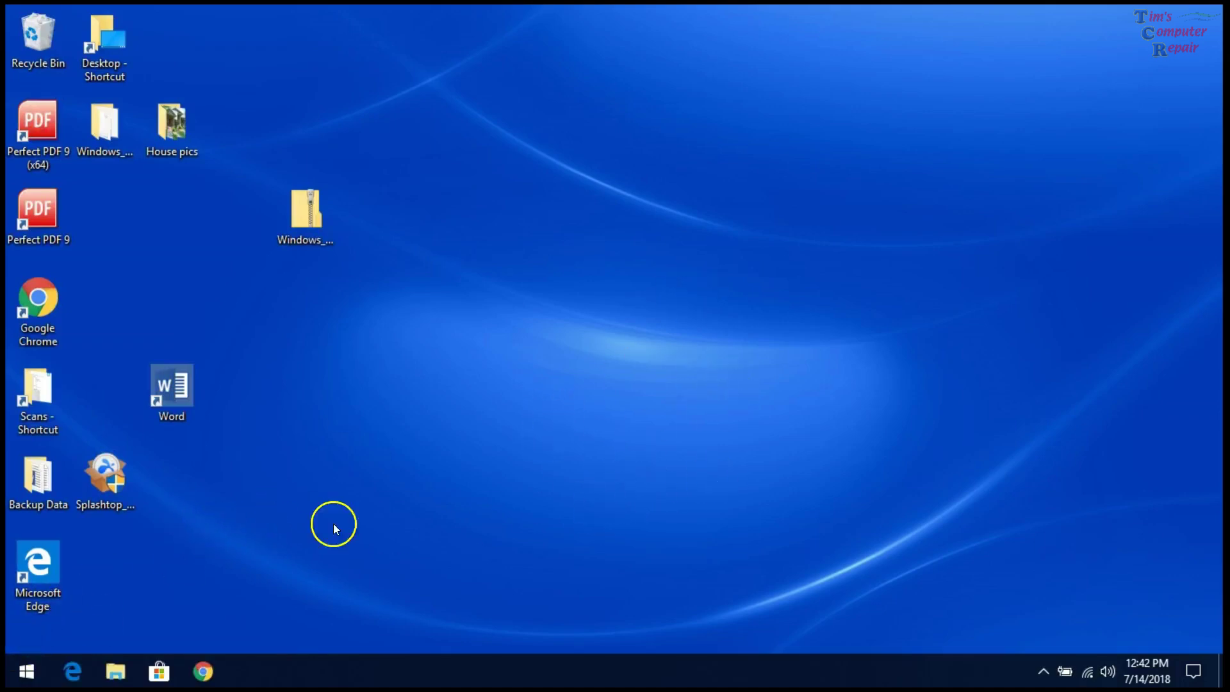
# - Run msconfig from the Win+X Run prompt, enable all services, and go to the Startup tab
pyautogui.rightClick(25, 675)
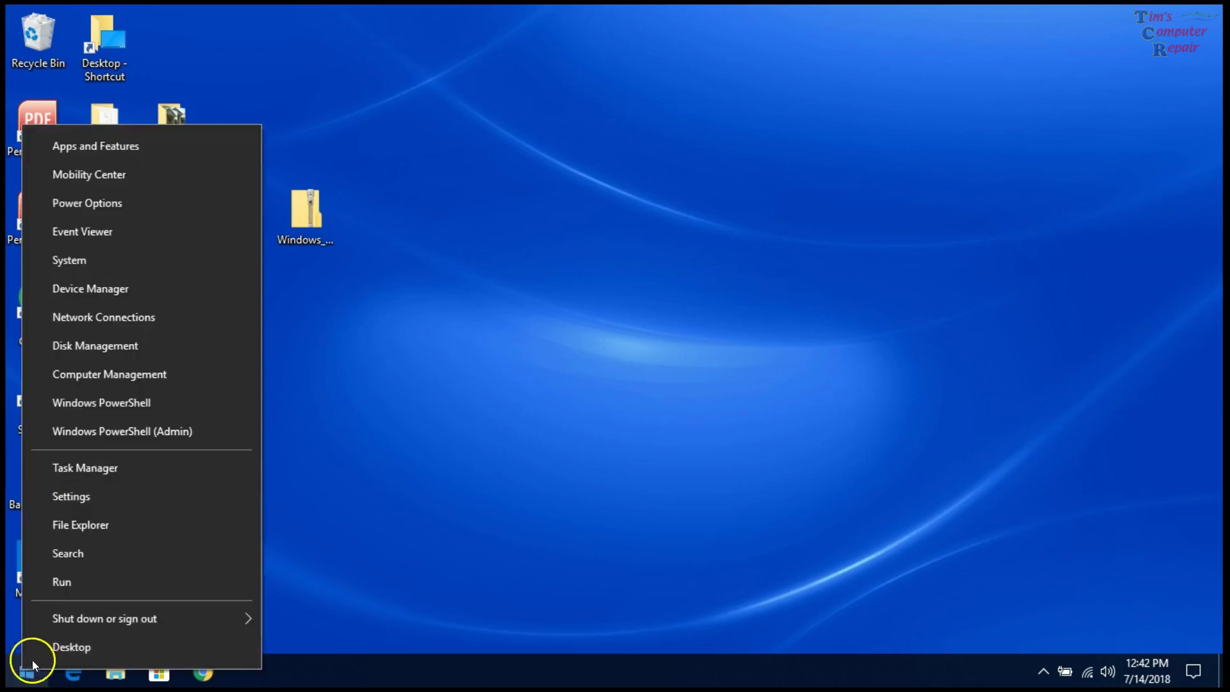
pyautogui.click(71, 583)
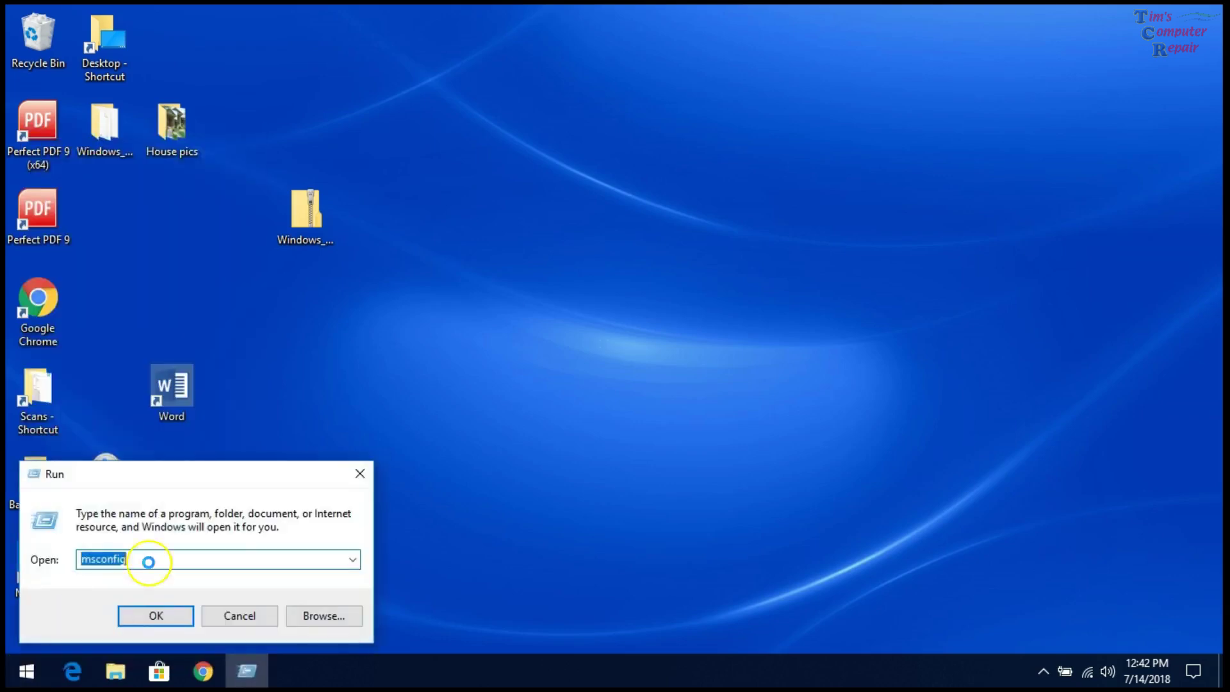
pyautogui.click(164, 615)
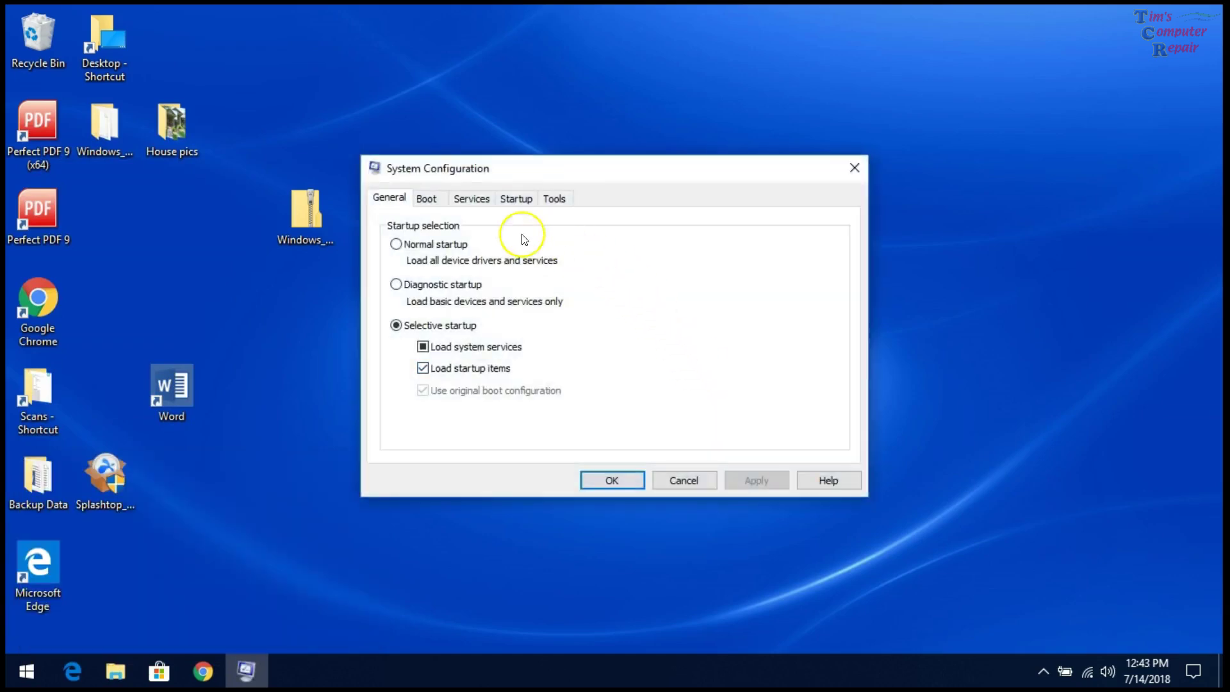
pyautogui.click(464, 200)
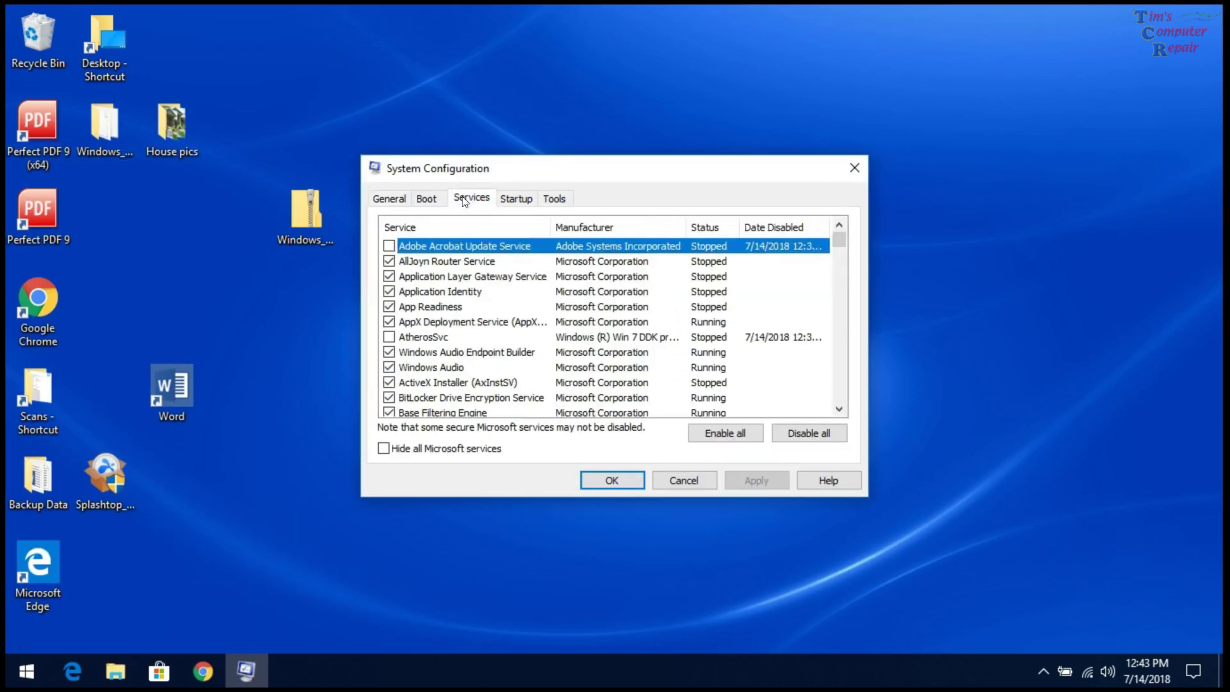
pyautogui.click(726, 436)
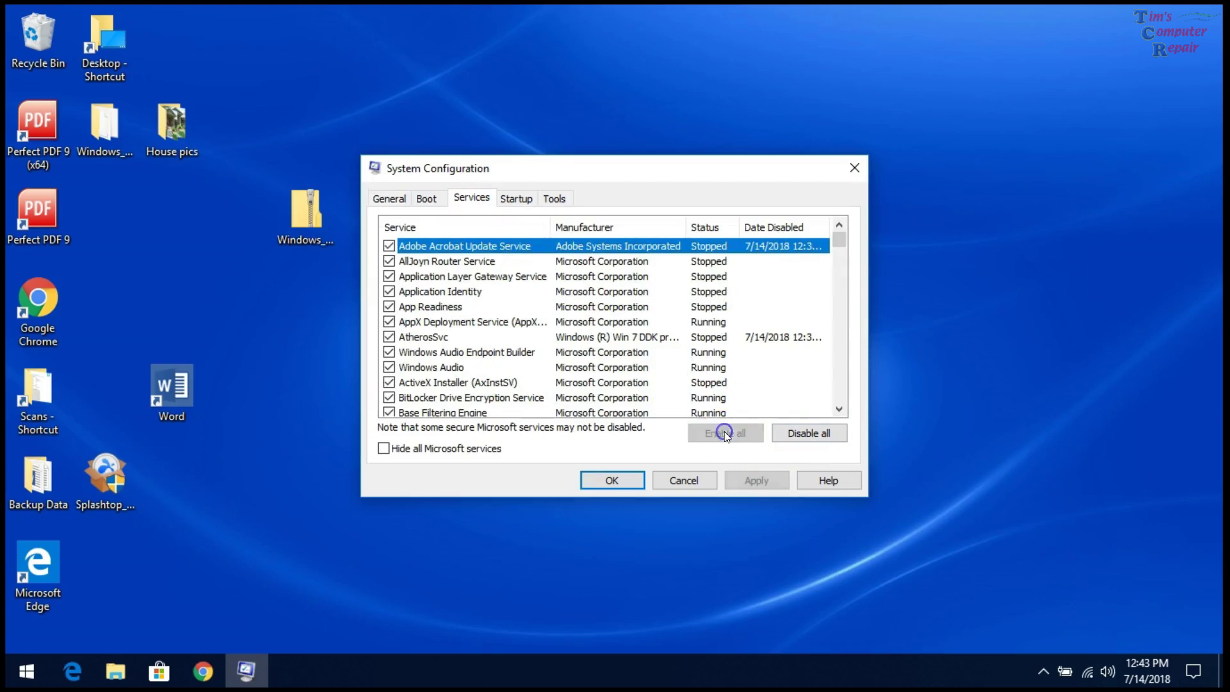
pyautogui.click(515, 200)
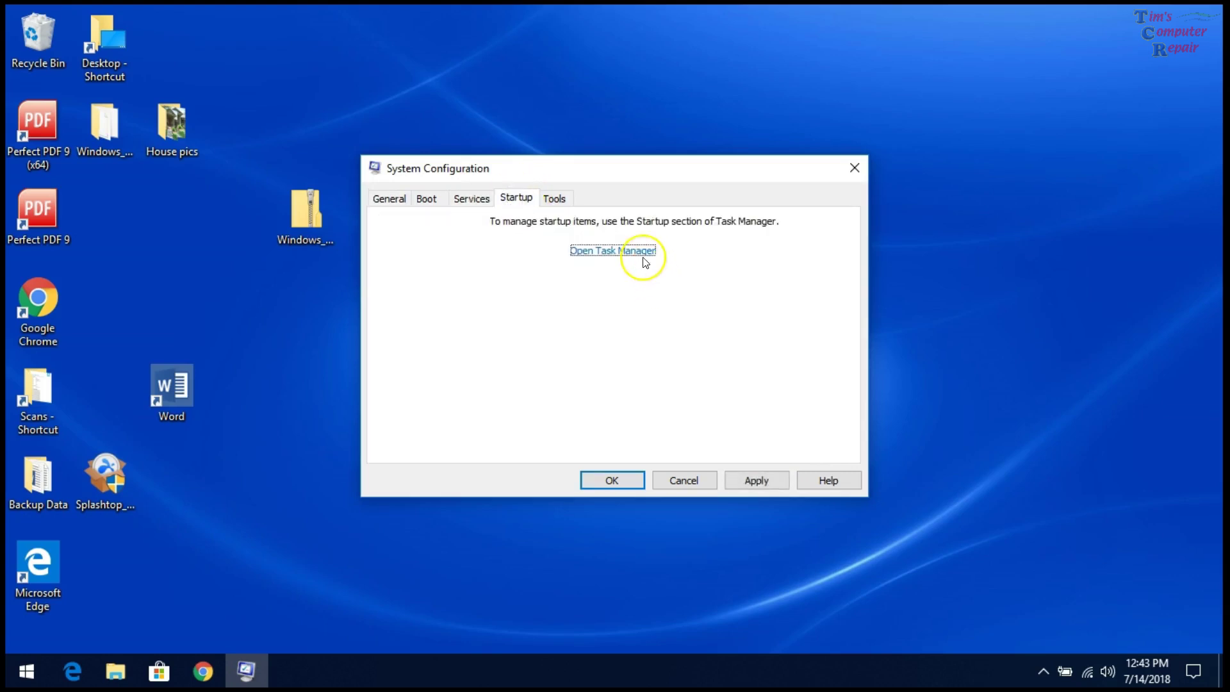
# - Open Task Manager's startup list and enable Windows Defender notification, Waves MaxxAudio and Microsoft OneDrive
pyautogui.click(643, 252)
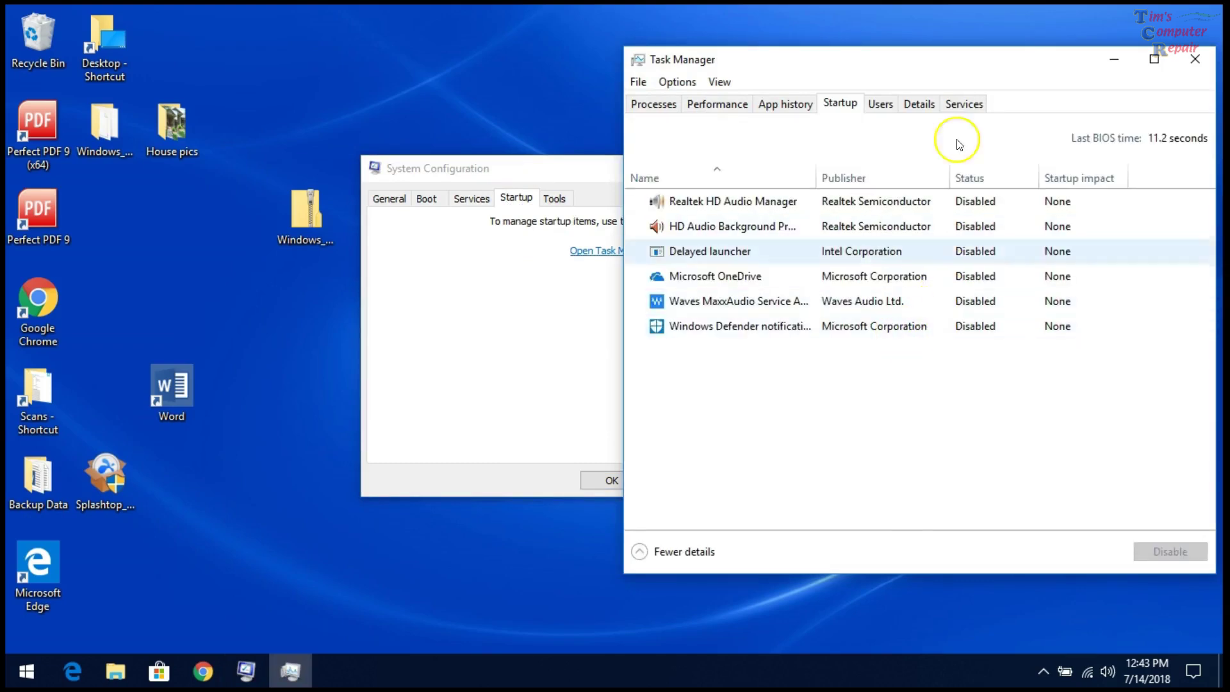
pyautogui.moveTo(975, 56); pyautogui.dragTo(815, 74)
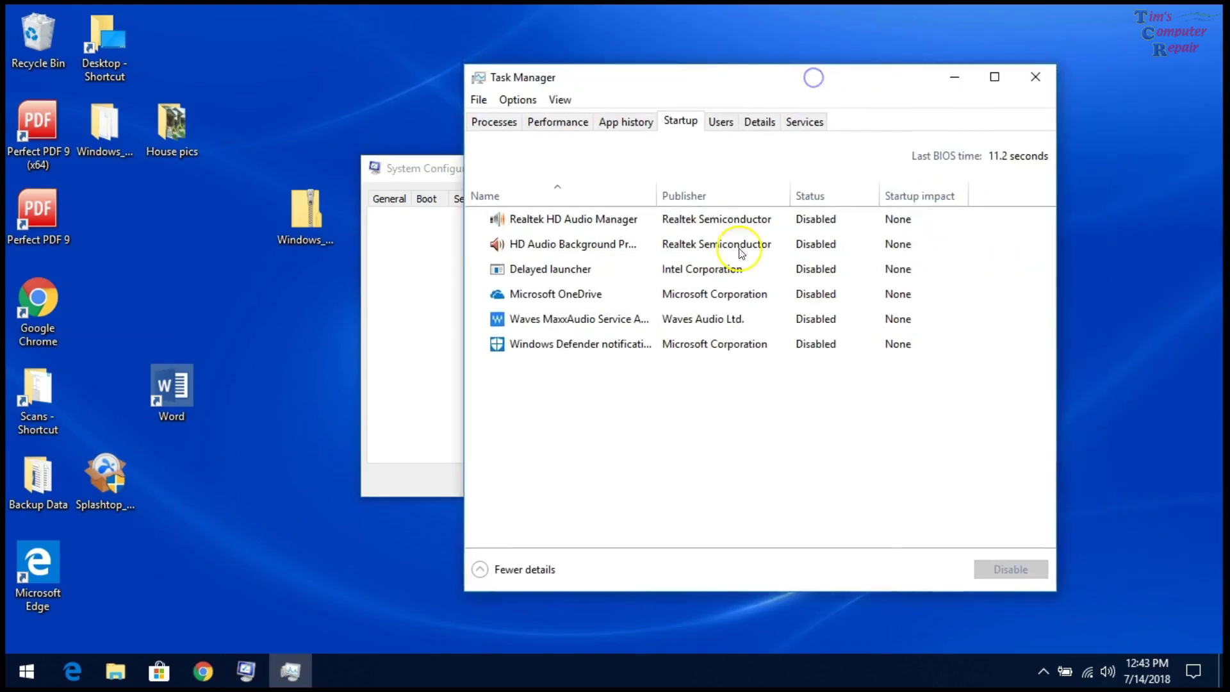
pyautogui.rightClick(699, 348)
pyautogui.click(743, 357)
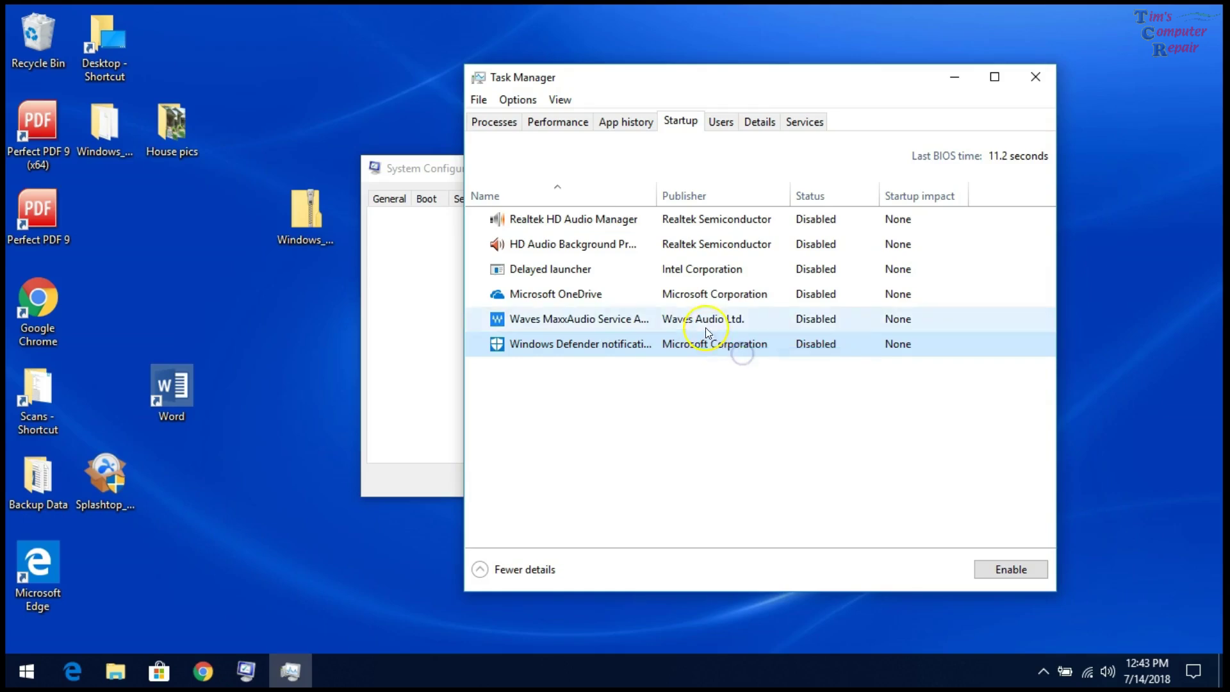
pyautogui.rightClick(709, 322)
pyautogui.click(753, 331)
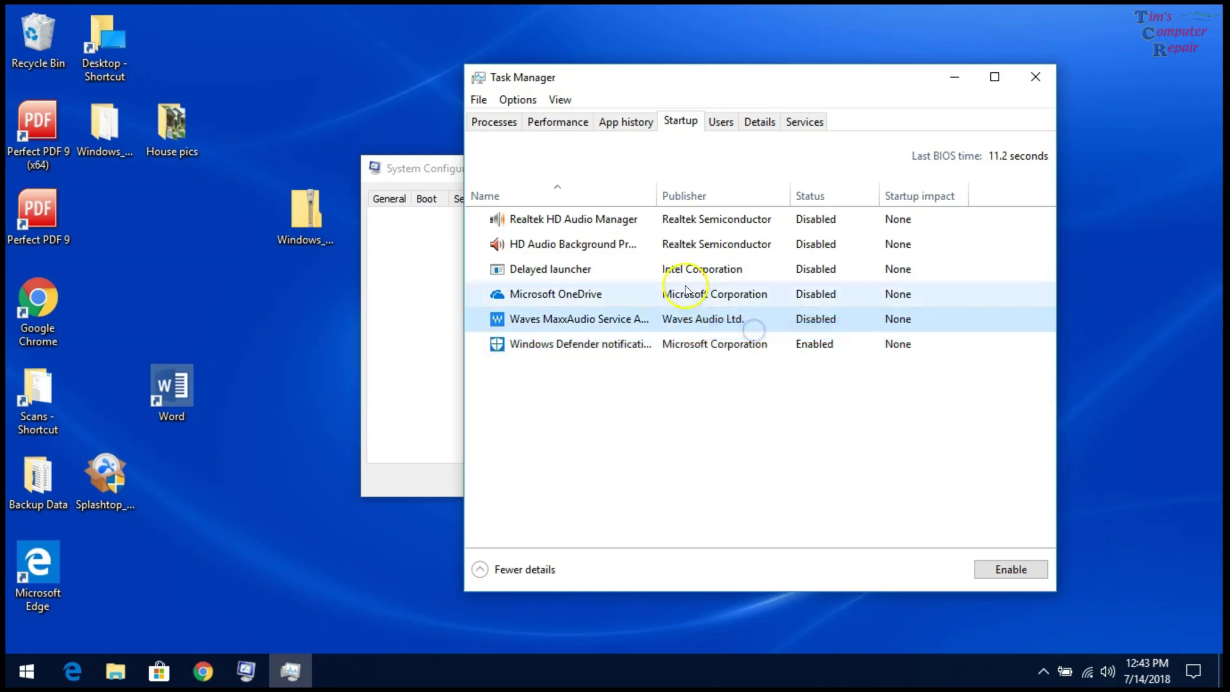
pyautogui.rightClick(684, 295)
pyautogui.click(716, 302)
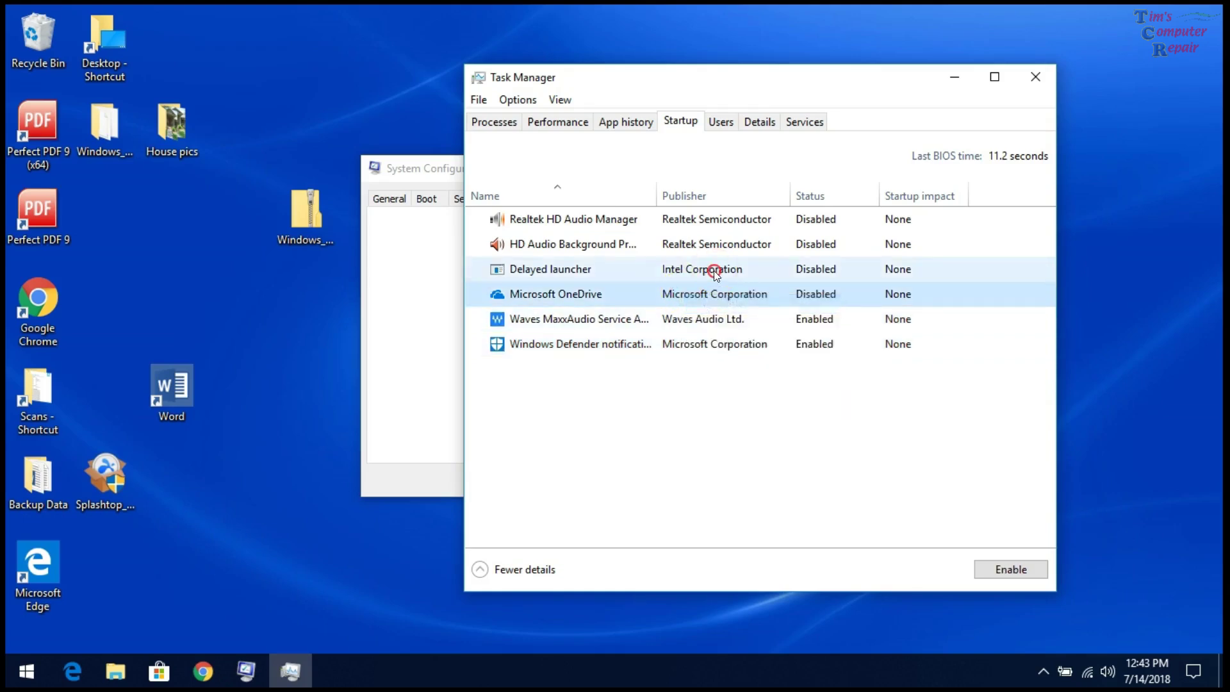
# - Enable Delayed launcher, HD Audio Background and Realtek HD Audio Manager, then uncover System Configuration
pyautogui.rightClick(714, 269)
pyautogui.click(753, 280)
pyautogui.rightClick(721, 244)
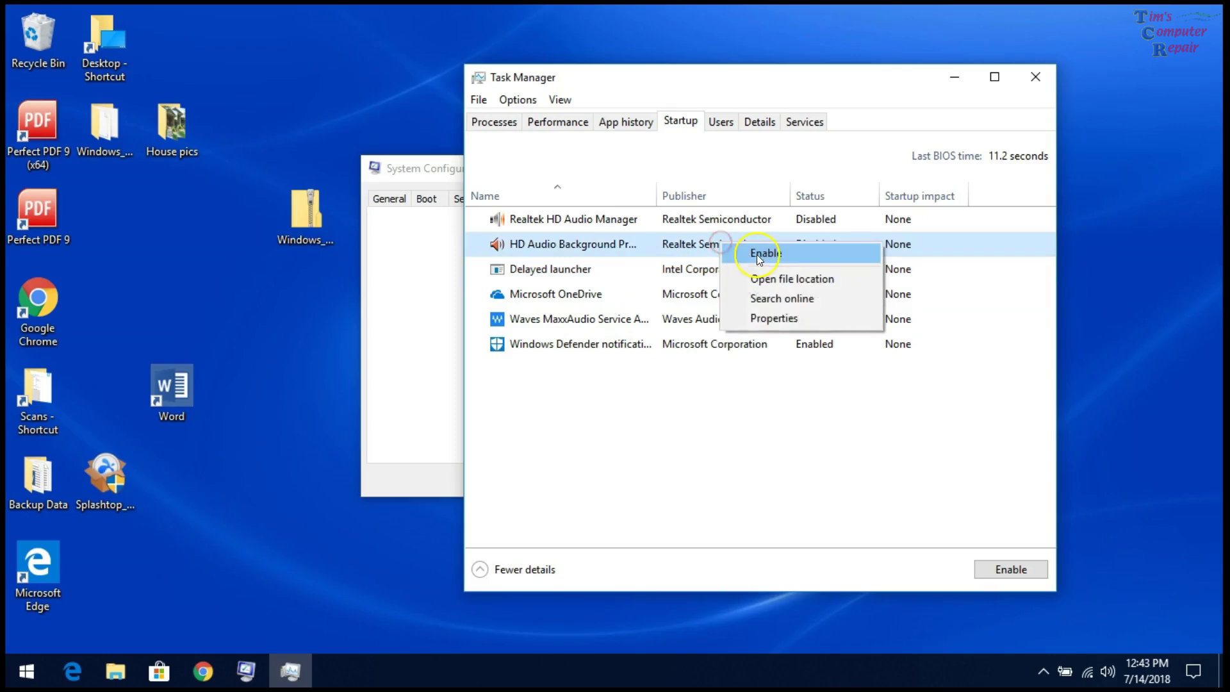
pyautogui.click(761, 256)
pyautogui.rightClick(725, 220)
pyautogui.click(763, 234)
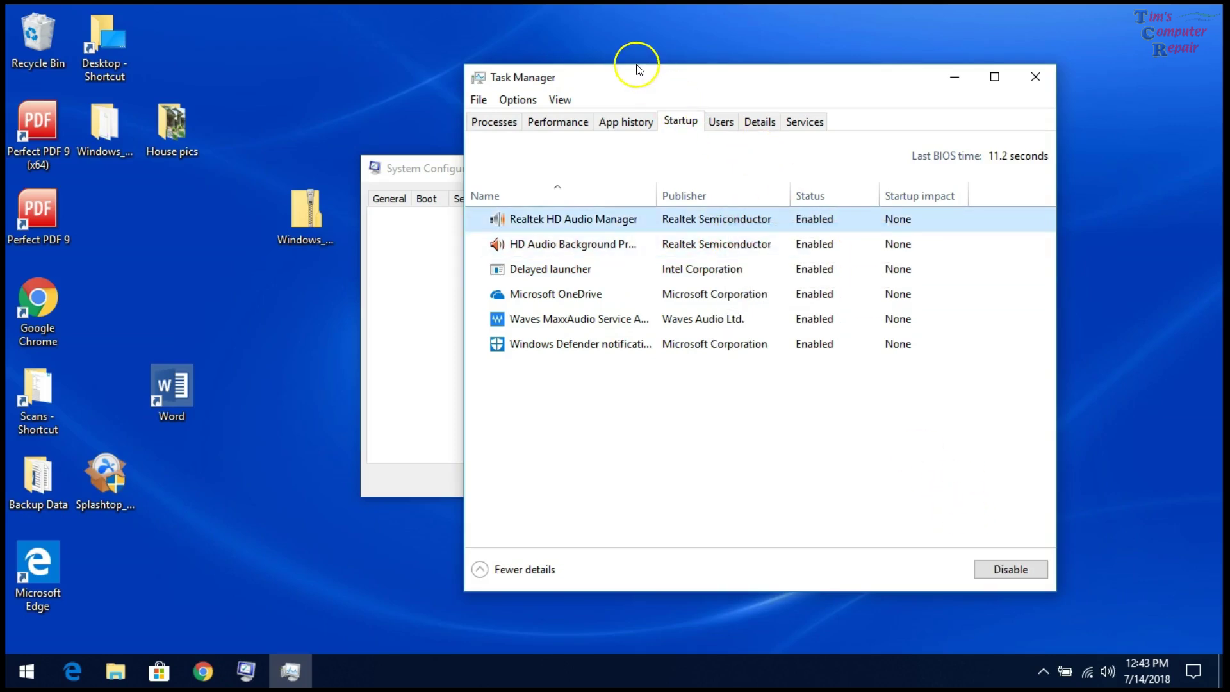
pyautogui.moveTo(641, 75); pyautogui.dragTo(983, 101)
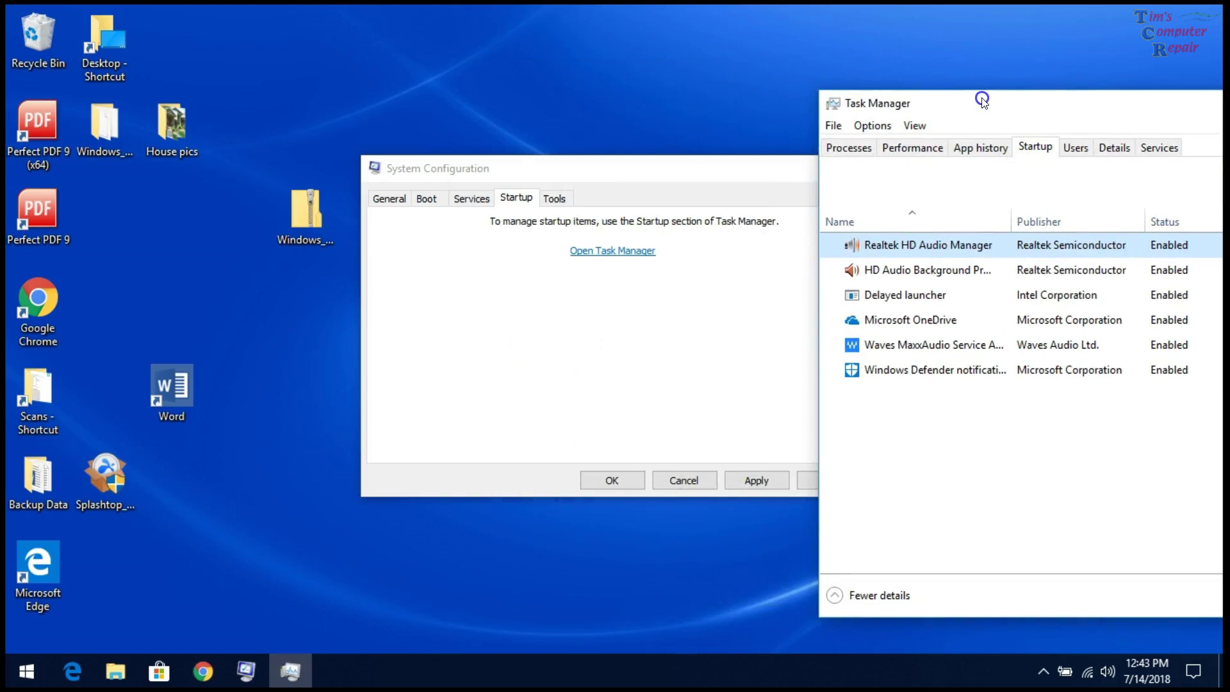
# - Apply the restored normal startup settings in System Configuration and restart the computer
pyautogui.click(749, 482)
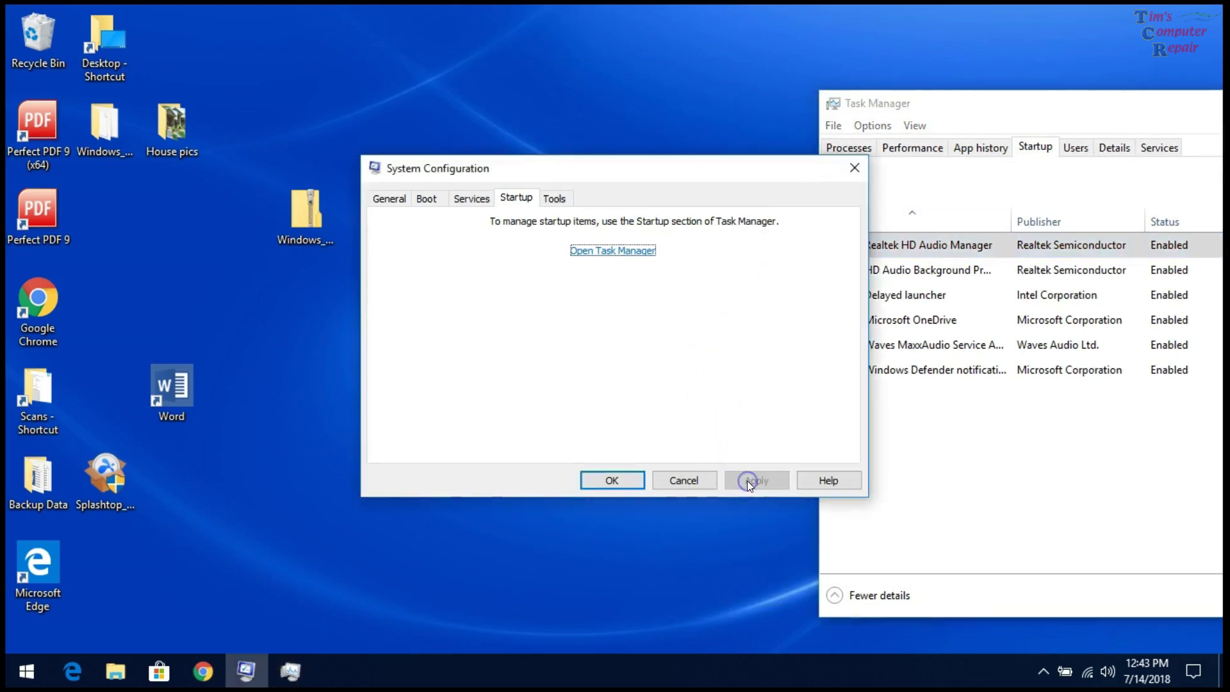
pyautogui.click(609, 482)
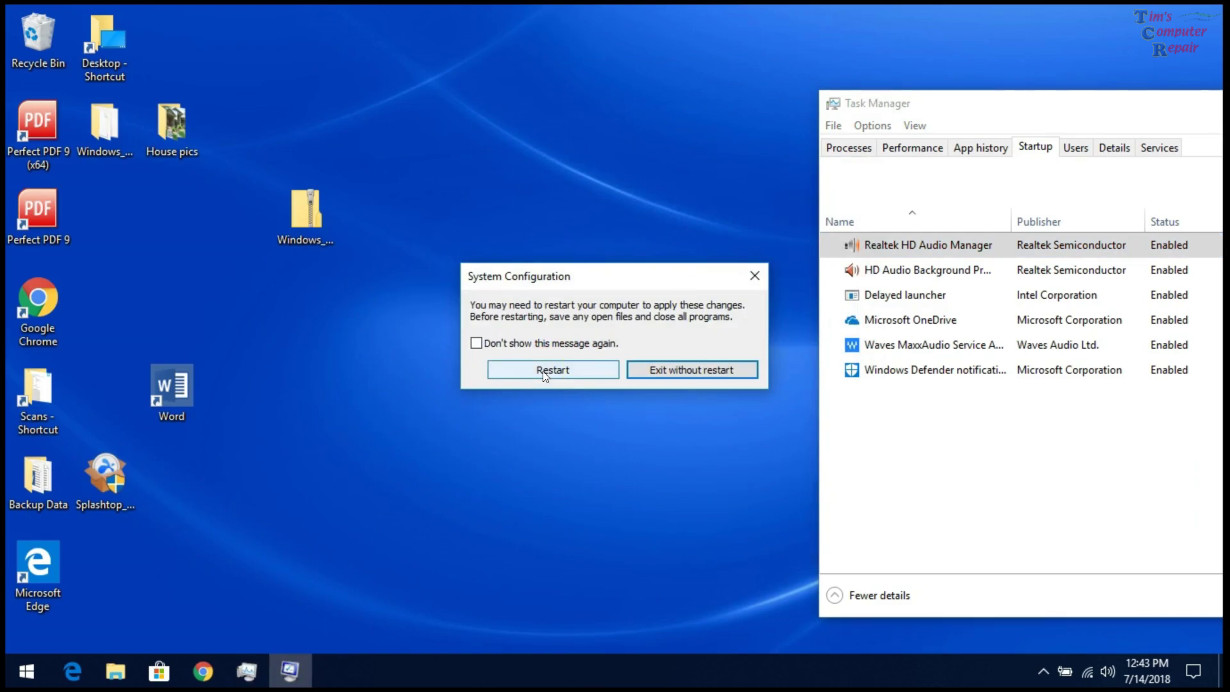
pyautogui.click(544, 371)
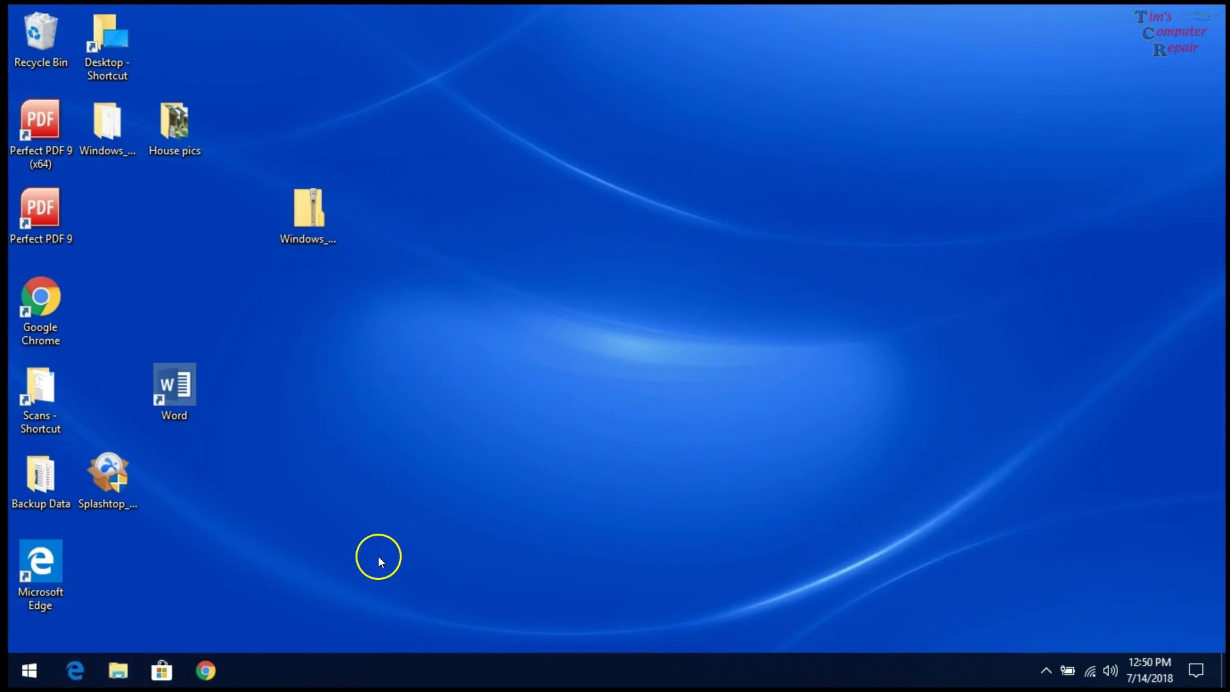
# - Open File Explorer with Win+E, see it hang on Quick access 'Working on it...', and close it
pyautogui.press('super+e')
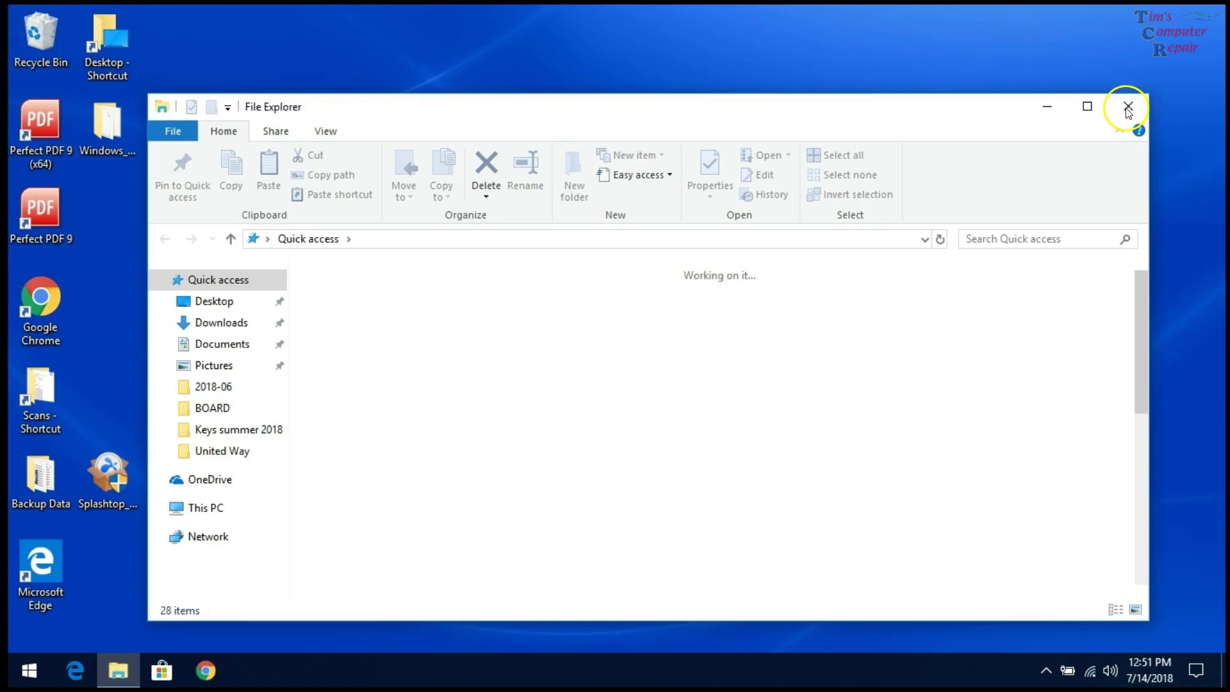
pyautogui.click(1131, 107)
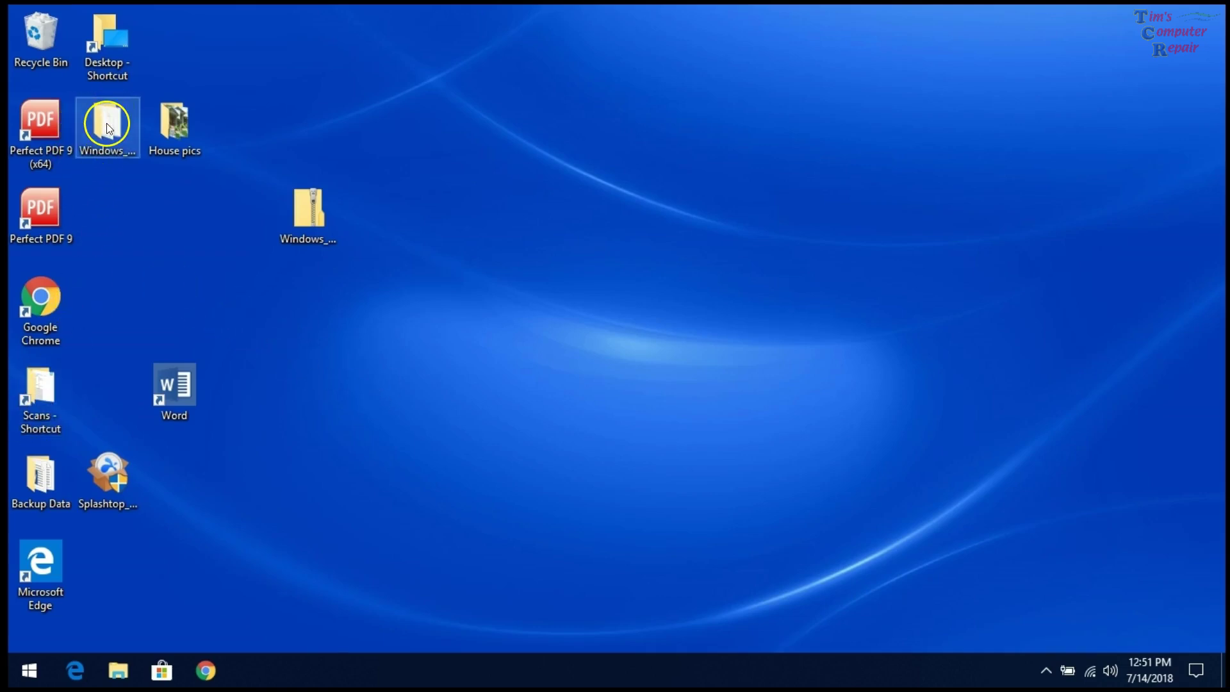
# - From the Windows_Repair_Toolbox folder's Folder Options, set 'Open File Explorer to' This PC and apply
pyautogui.doubleClick(106, 123)
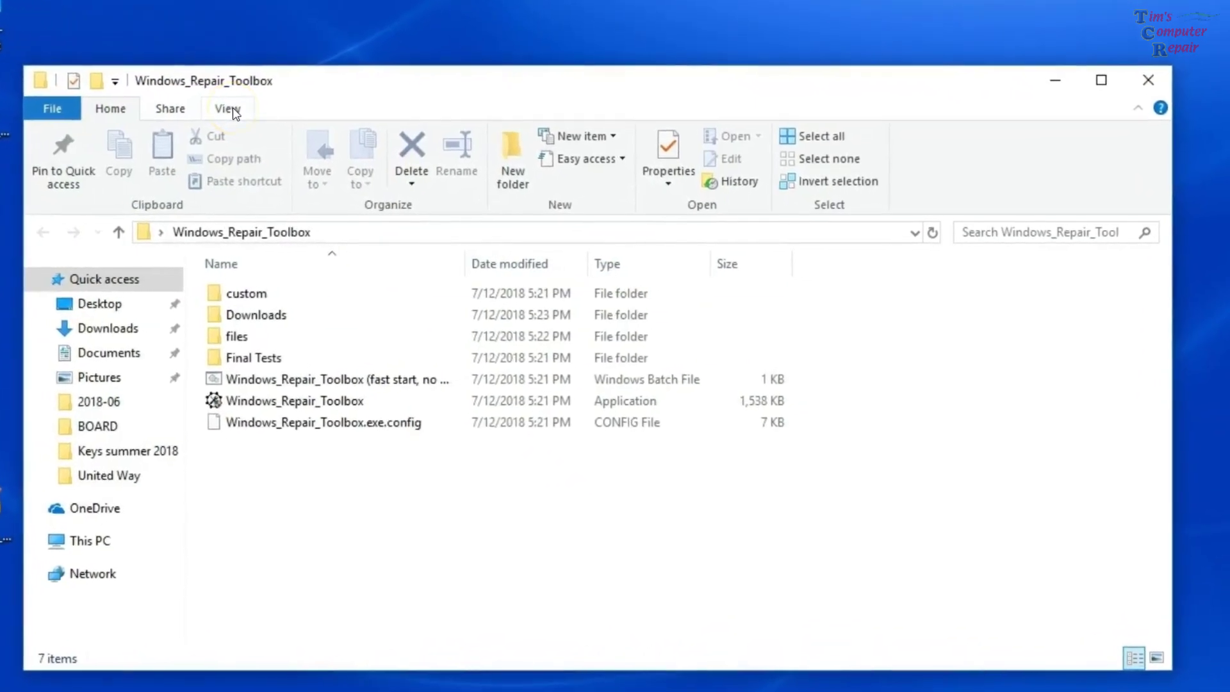
pyautogui.click(245, 114)
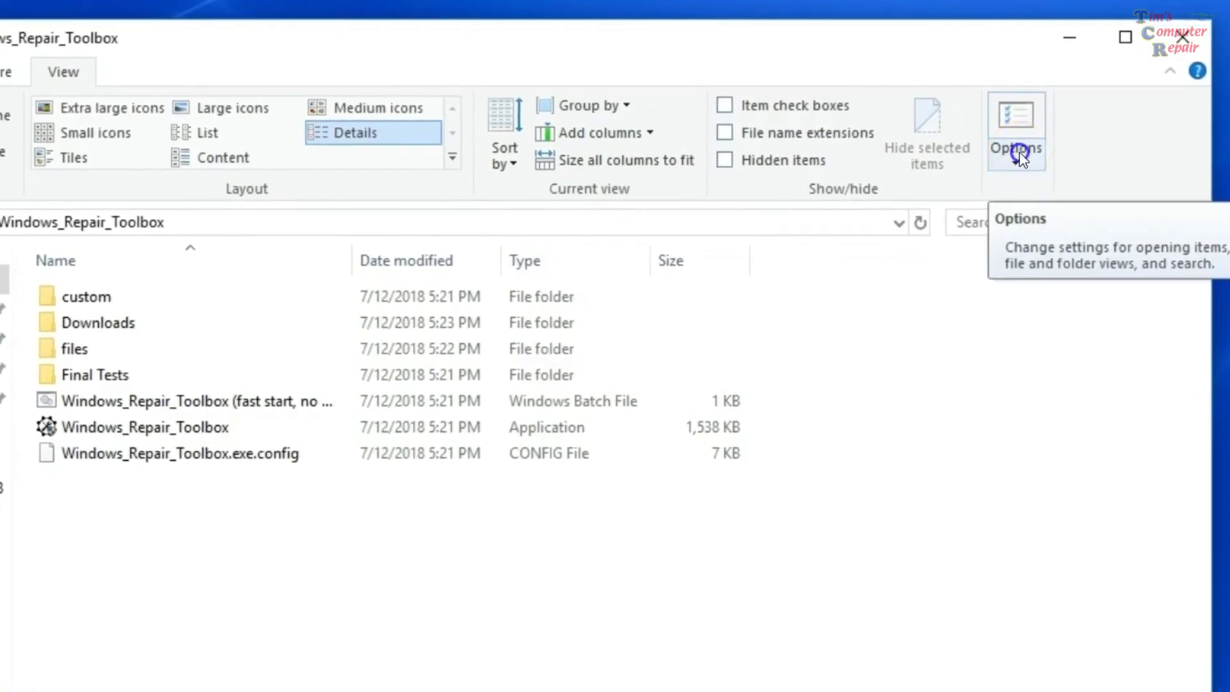
pyautogui.click(1018, 157)
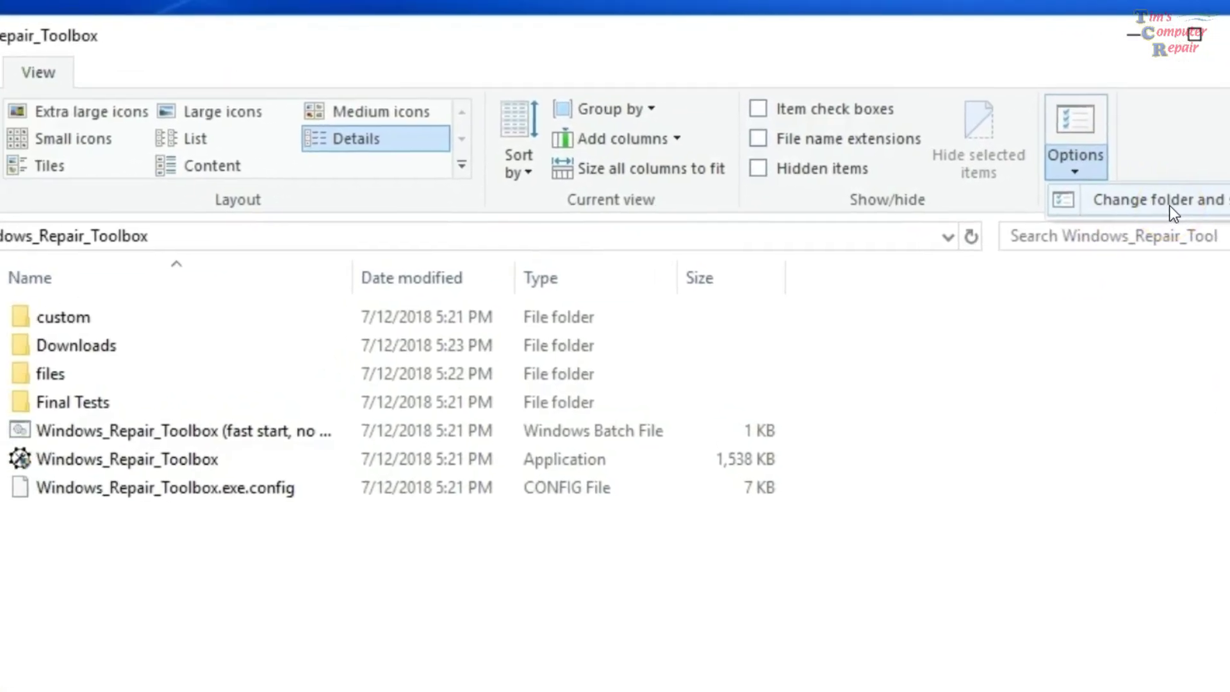
pyautogui.click(899, 256)
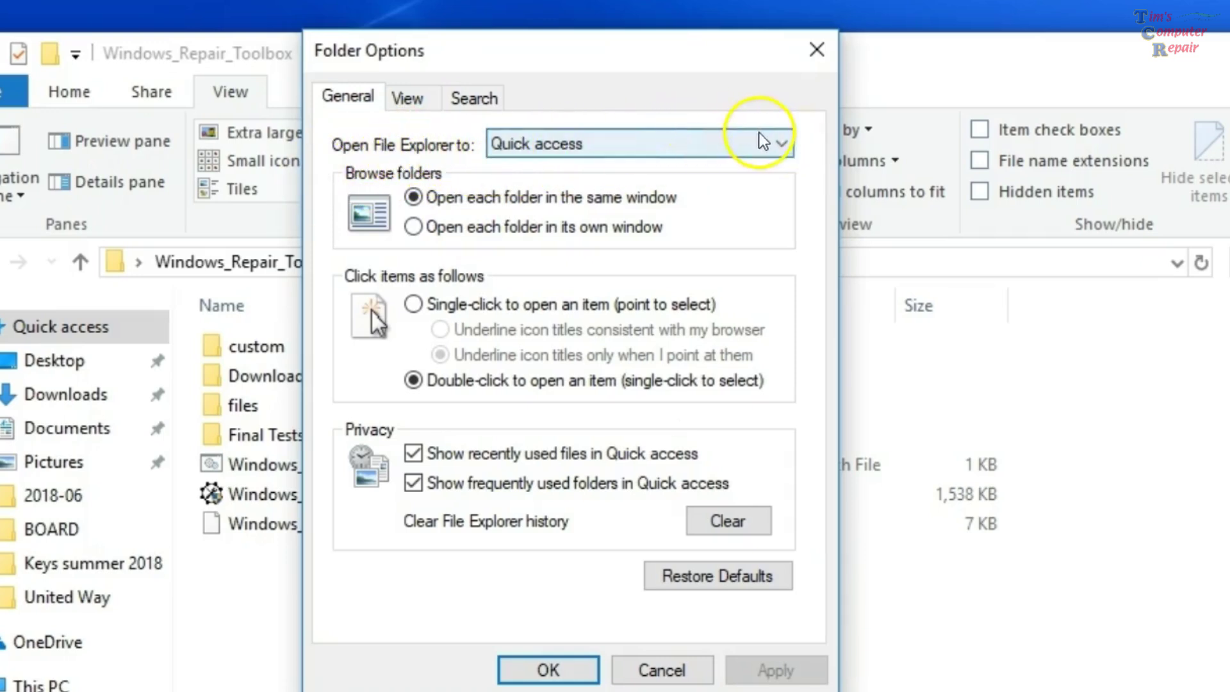
pyautogui.click(778, 146)
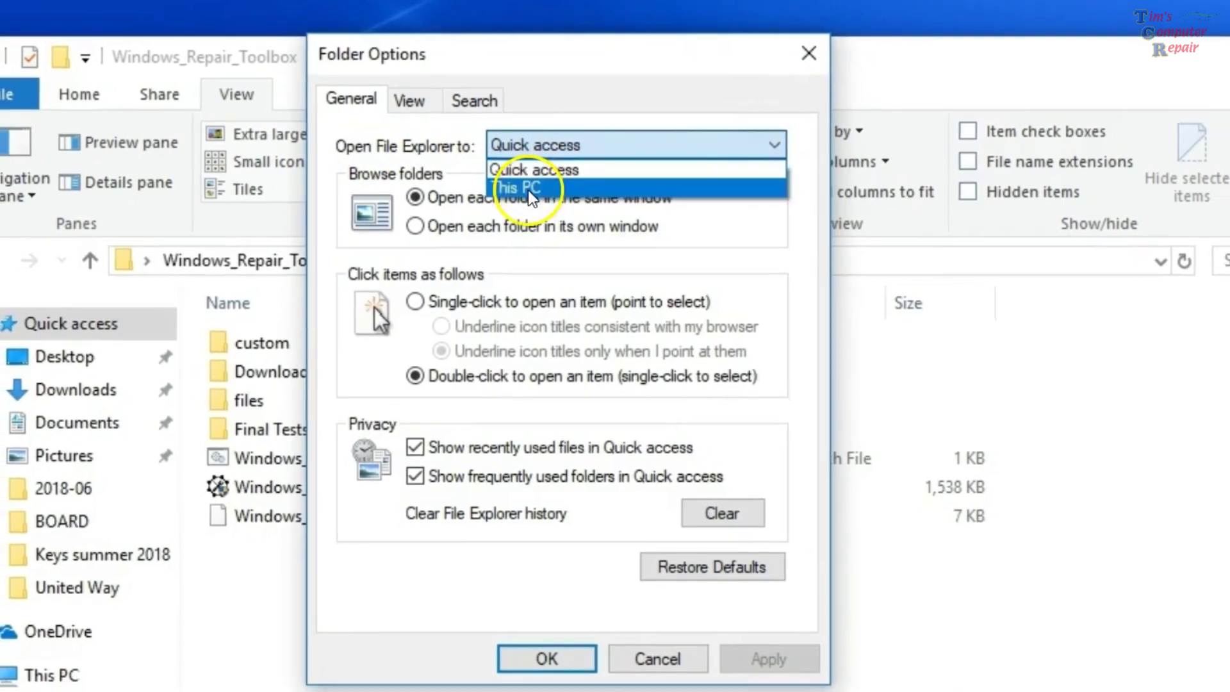
pyautogui.click(529, 189)
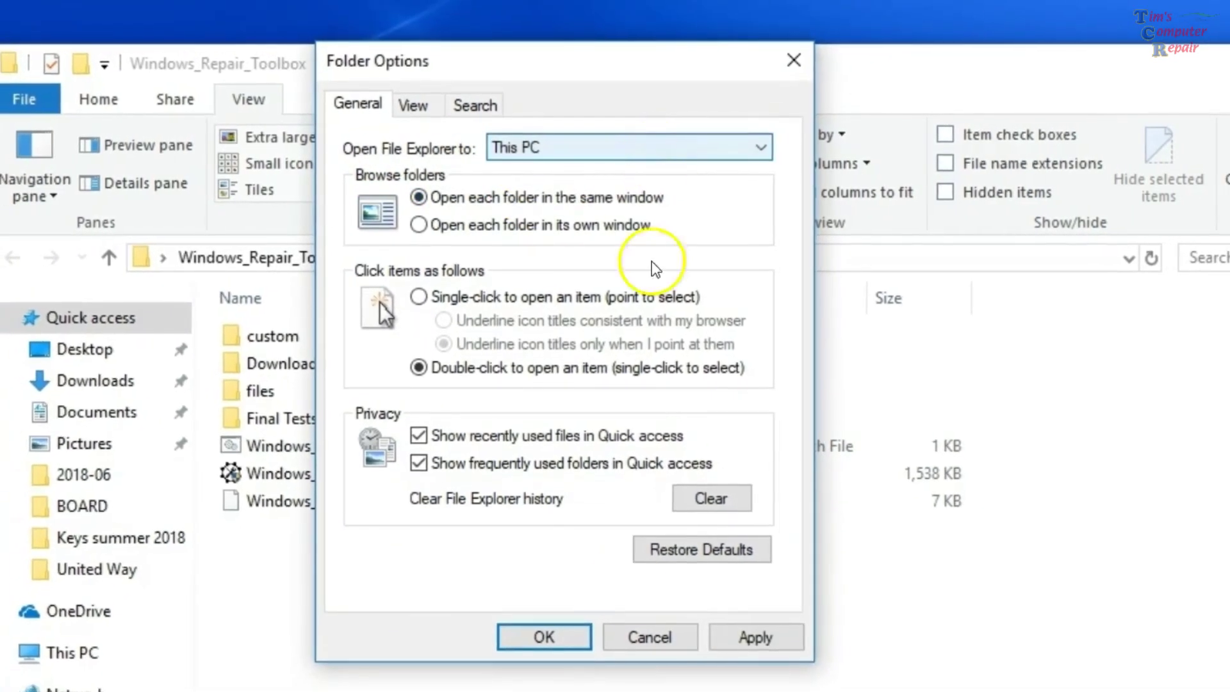
pyautogui.click(750, 632)
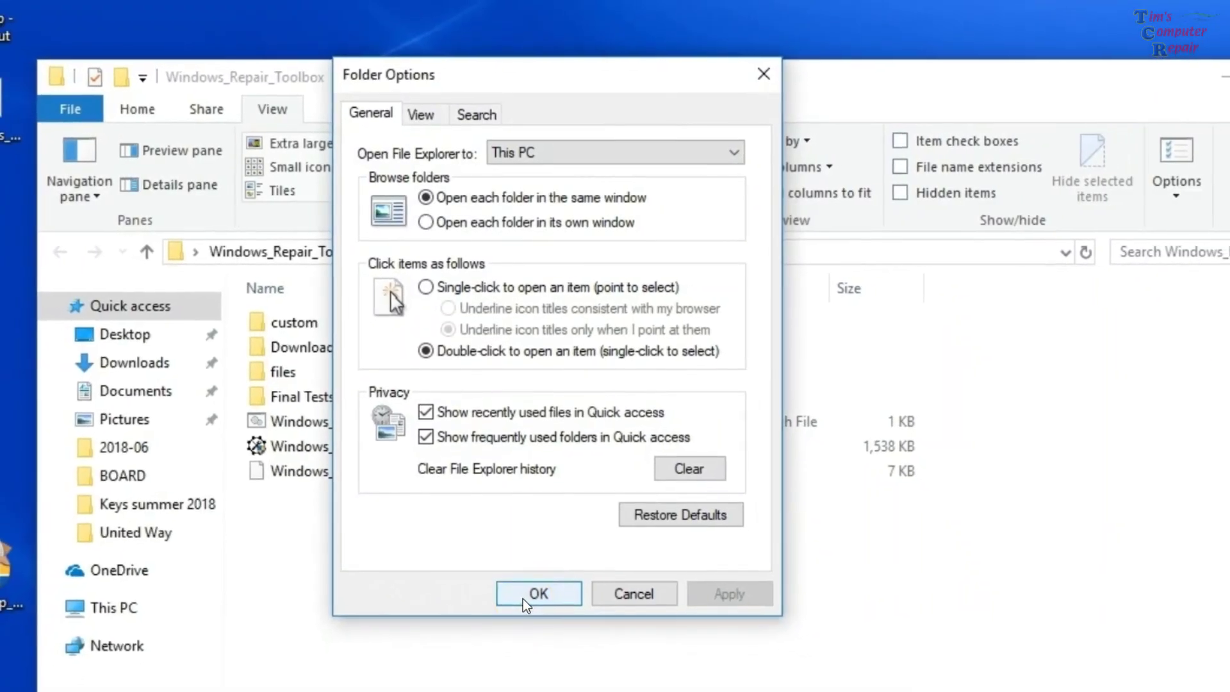
pyautogui.click(523, 616)
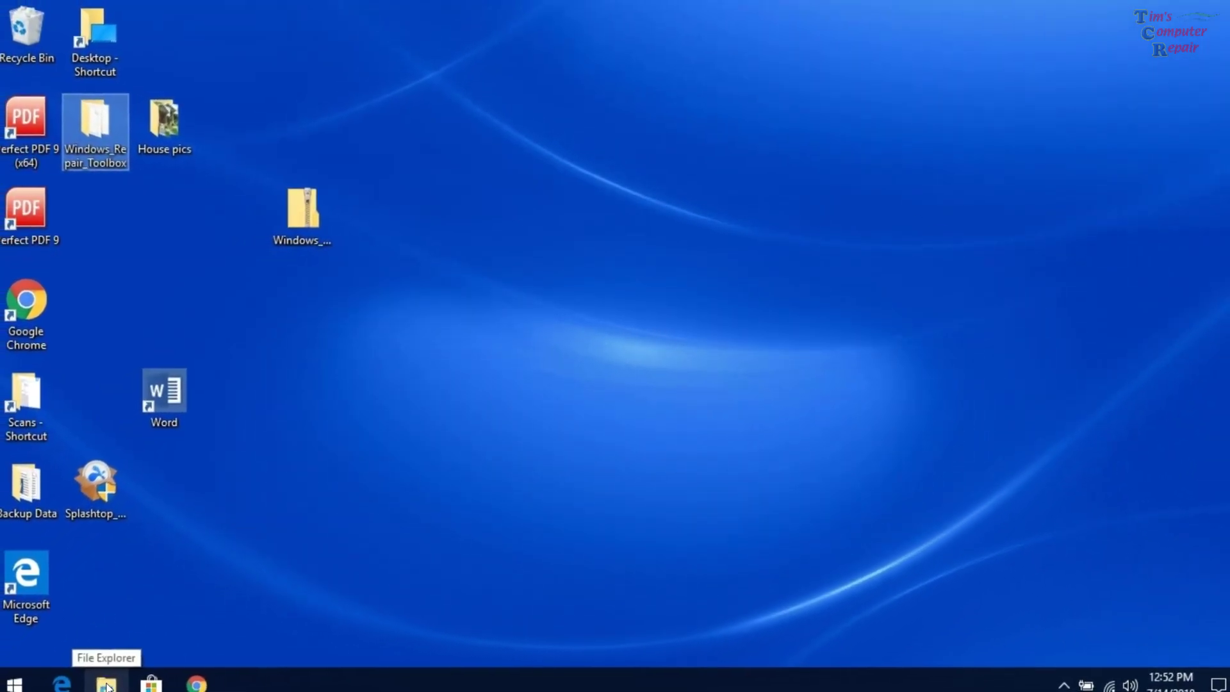
pyautogui.click(361, 531)
pyautogui.press('super+e')
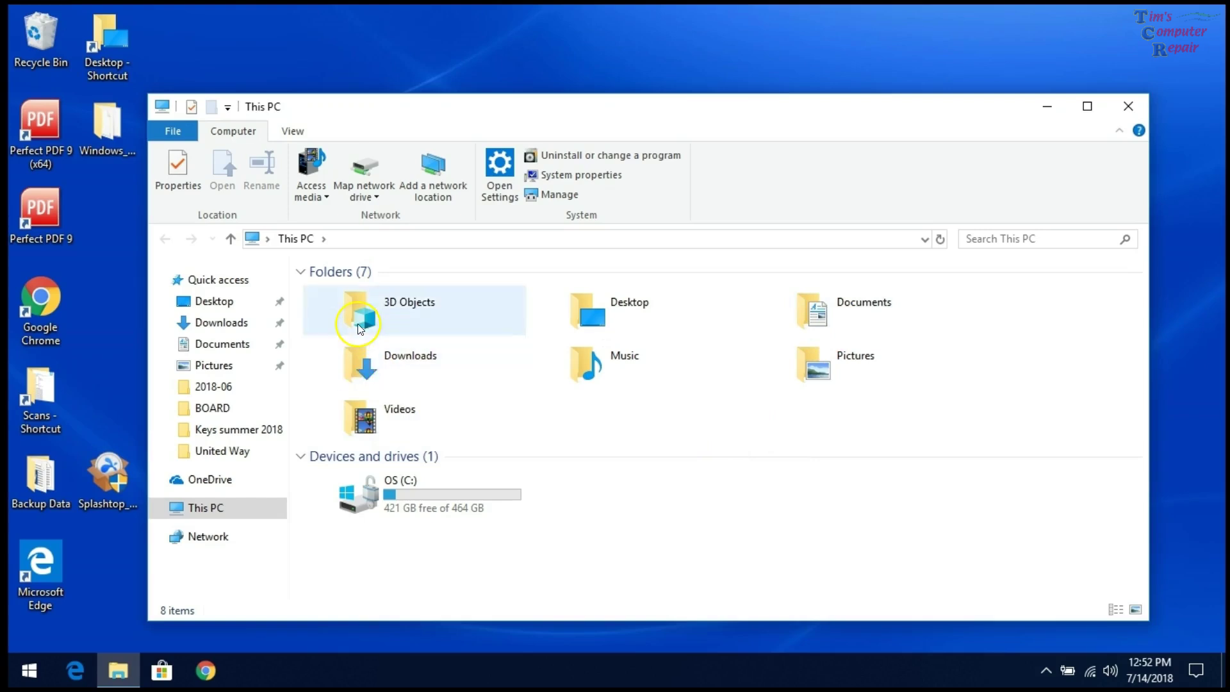
pyautogui.click(205, 303)
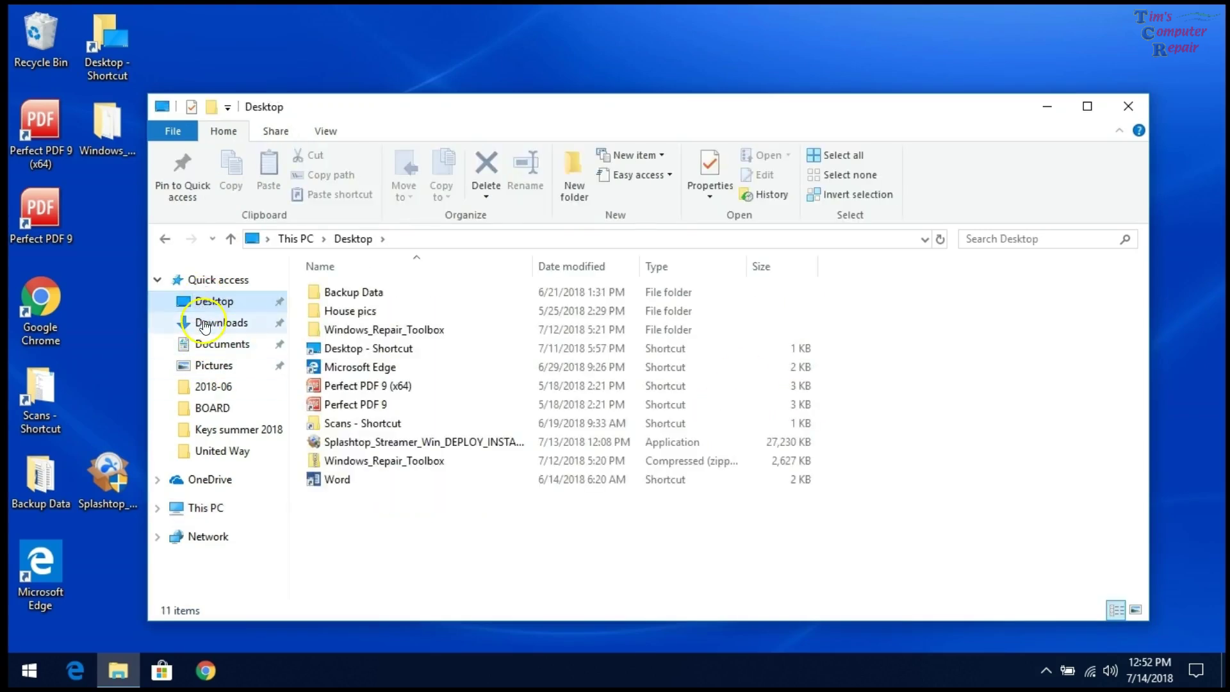
pyautogui.click(205, 324)
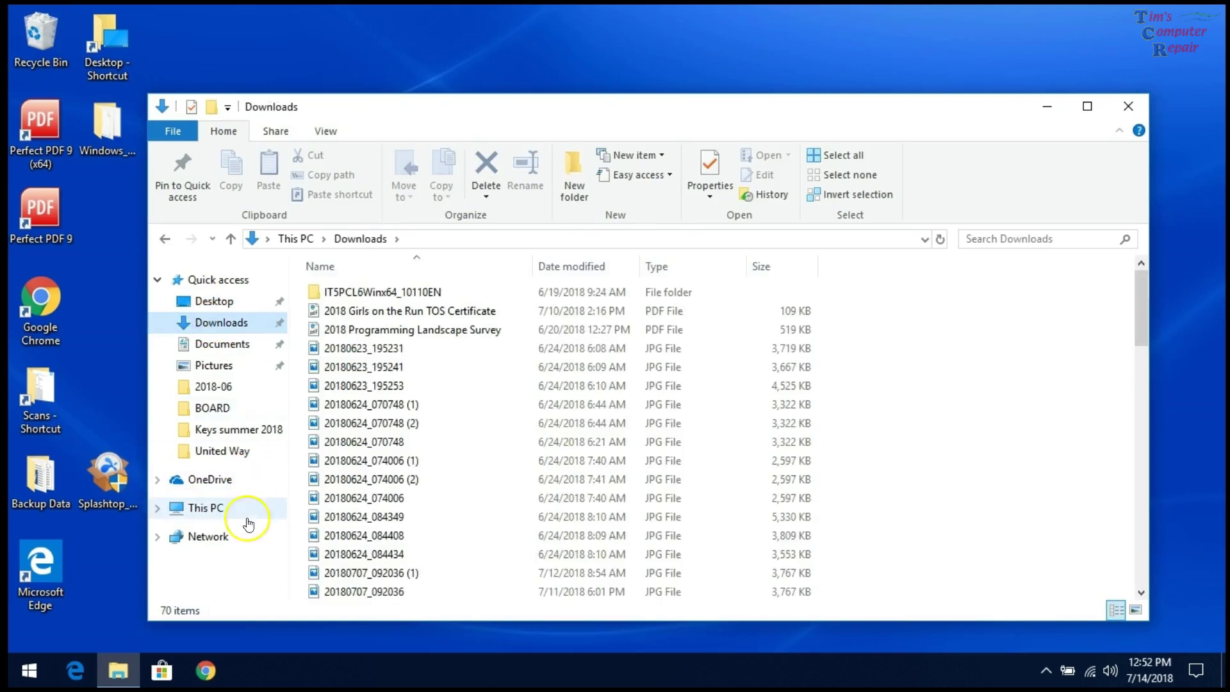
pyautogui.click(1128, 105)
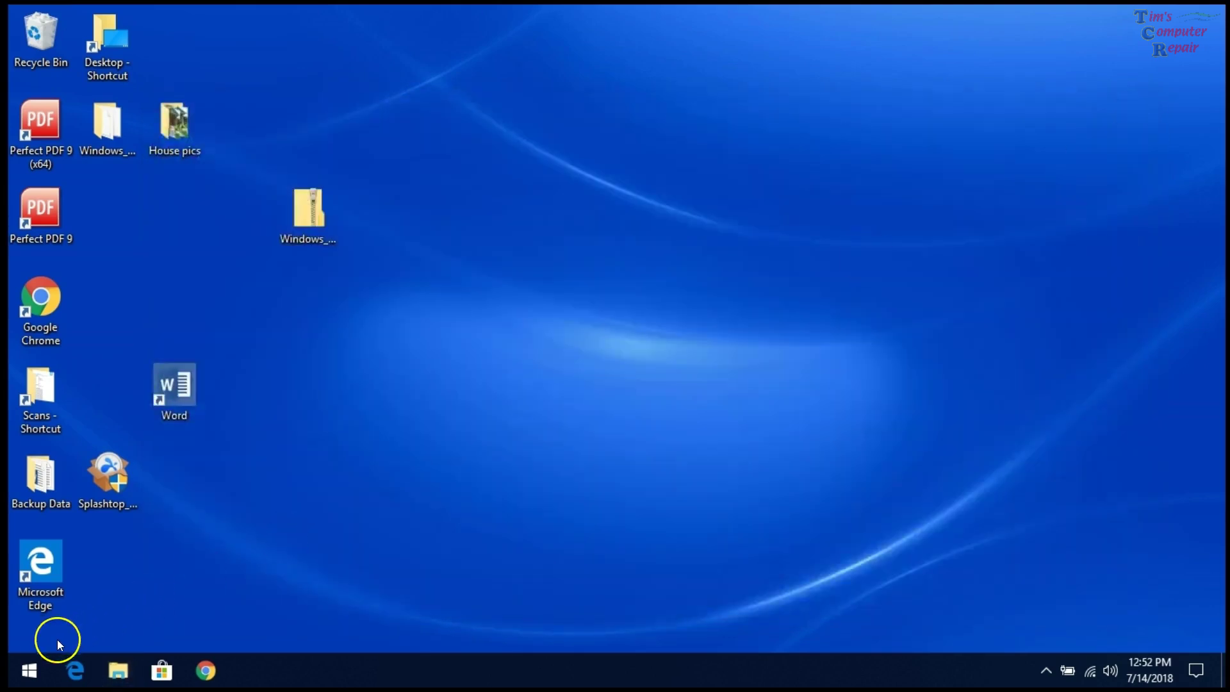
pyautogui.rightClick(28, 673)
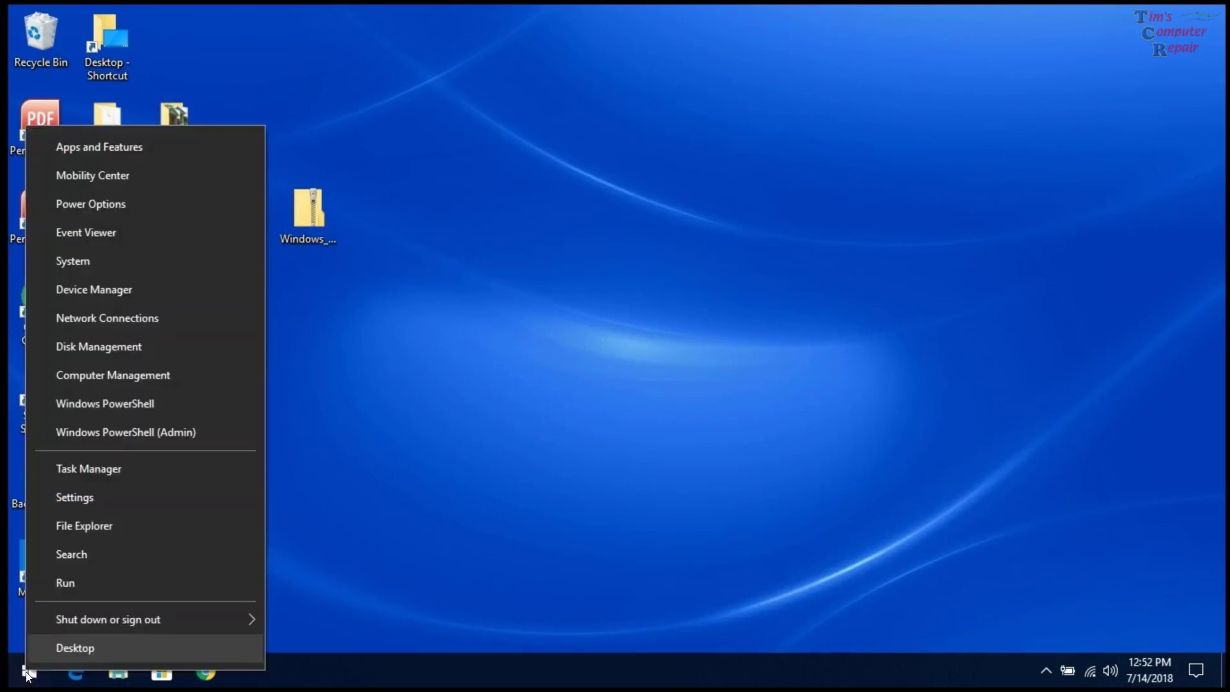
pyautogui.click(94, 527)
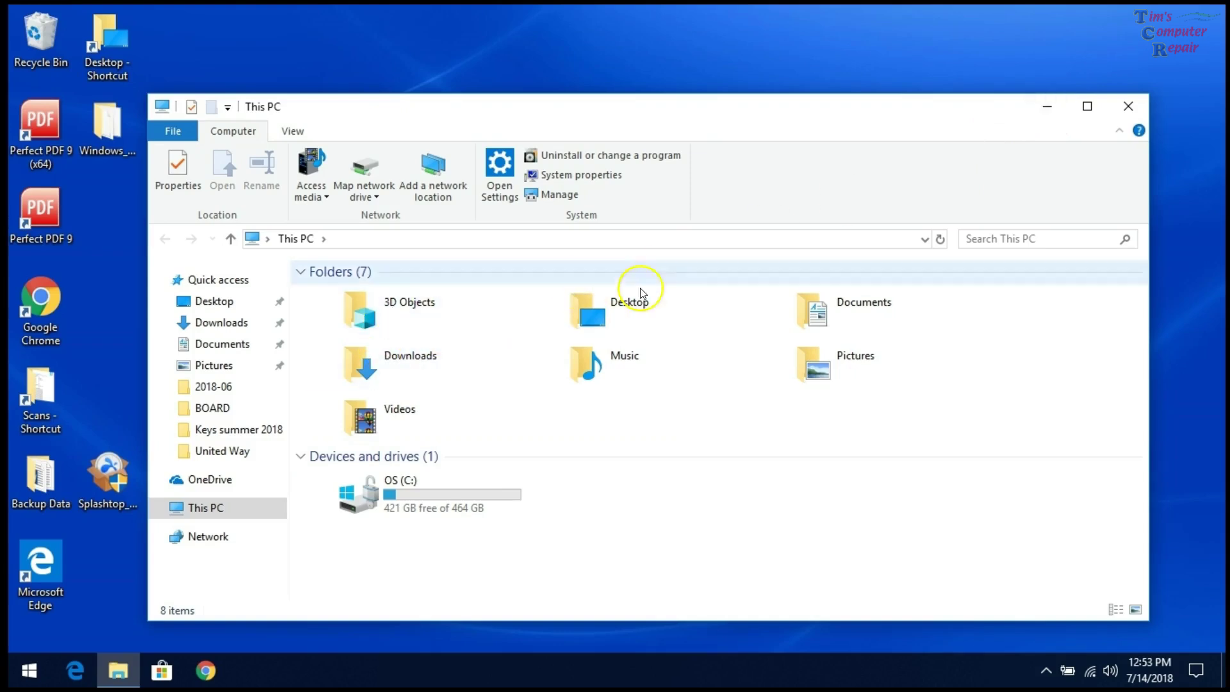
pyautogui.doubleClick(645, 304)
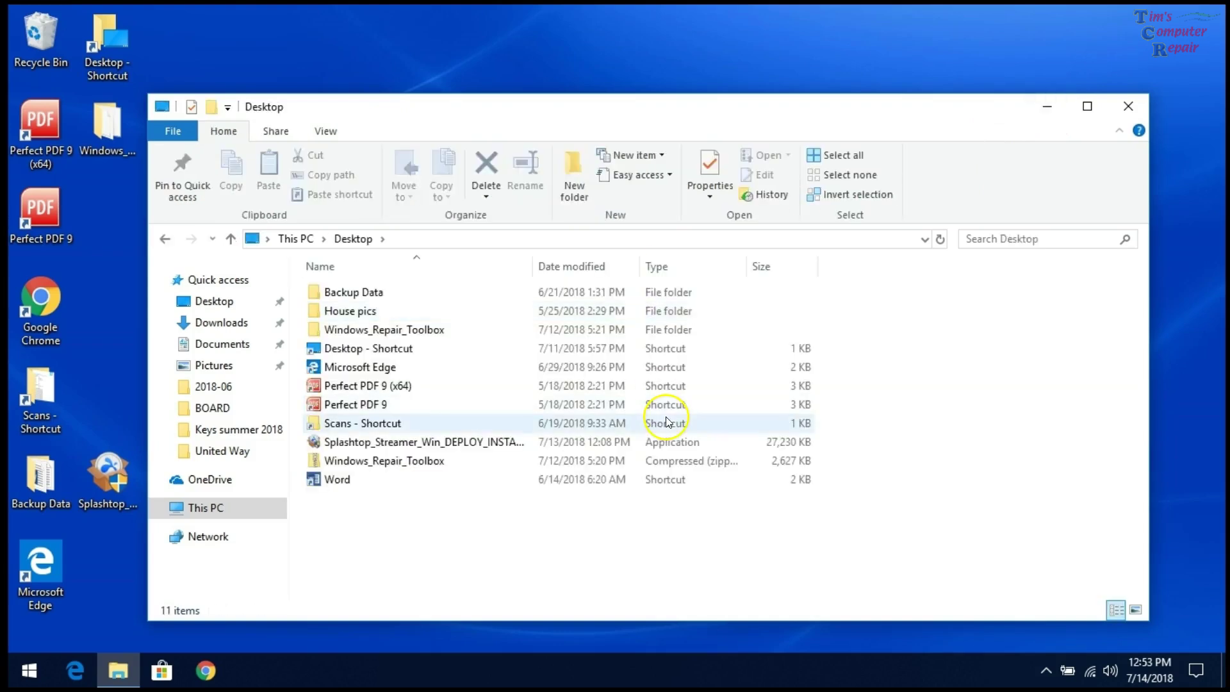
pyautogui.click(1128, 109)
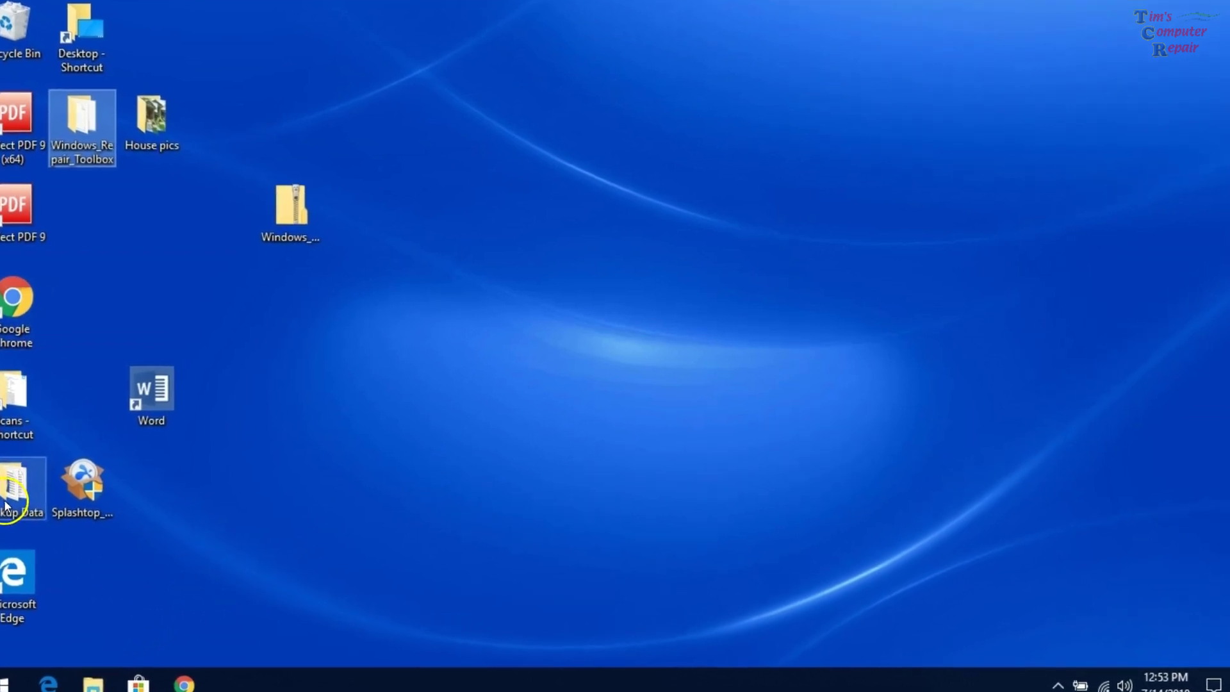
# - Reopen Folder Options from Windows_Repair_Toolbox, centre it, and outline the Quick access Privacy settings
pyautogui.click(97, 130)
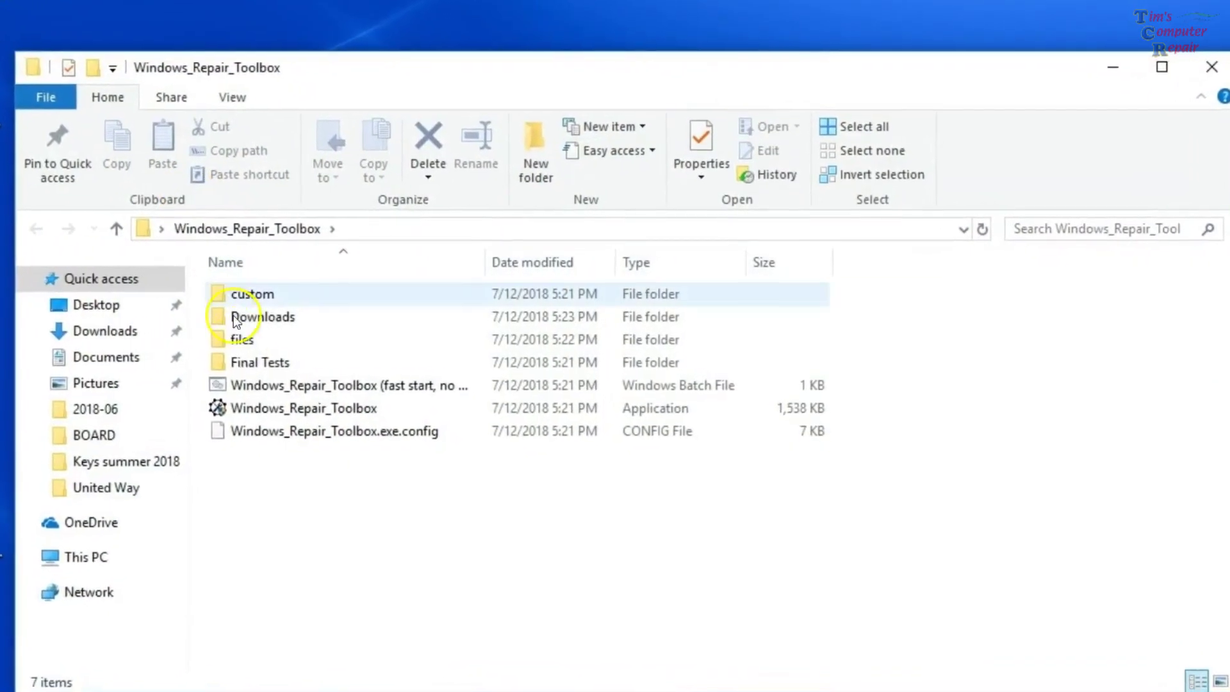
pyautogui.click(242, 100)
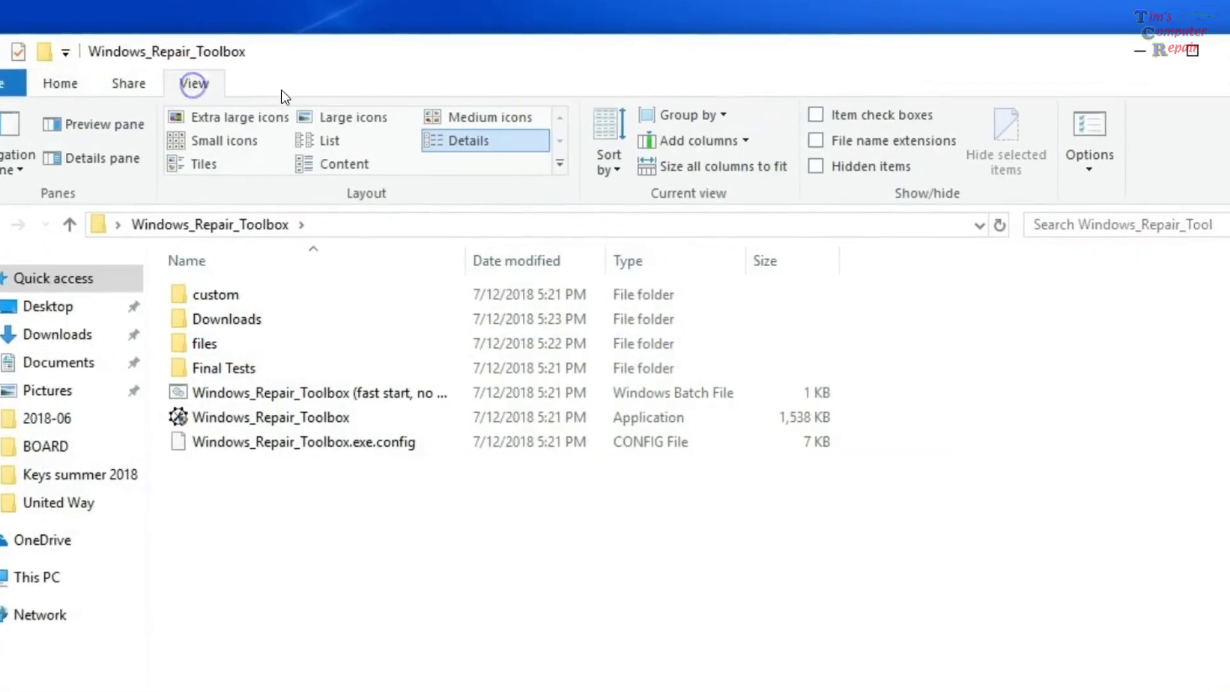
pyautogui.click(1099, 159)
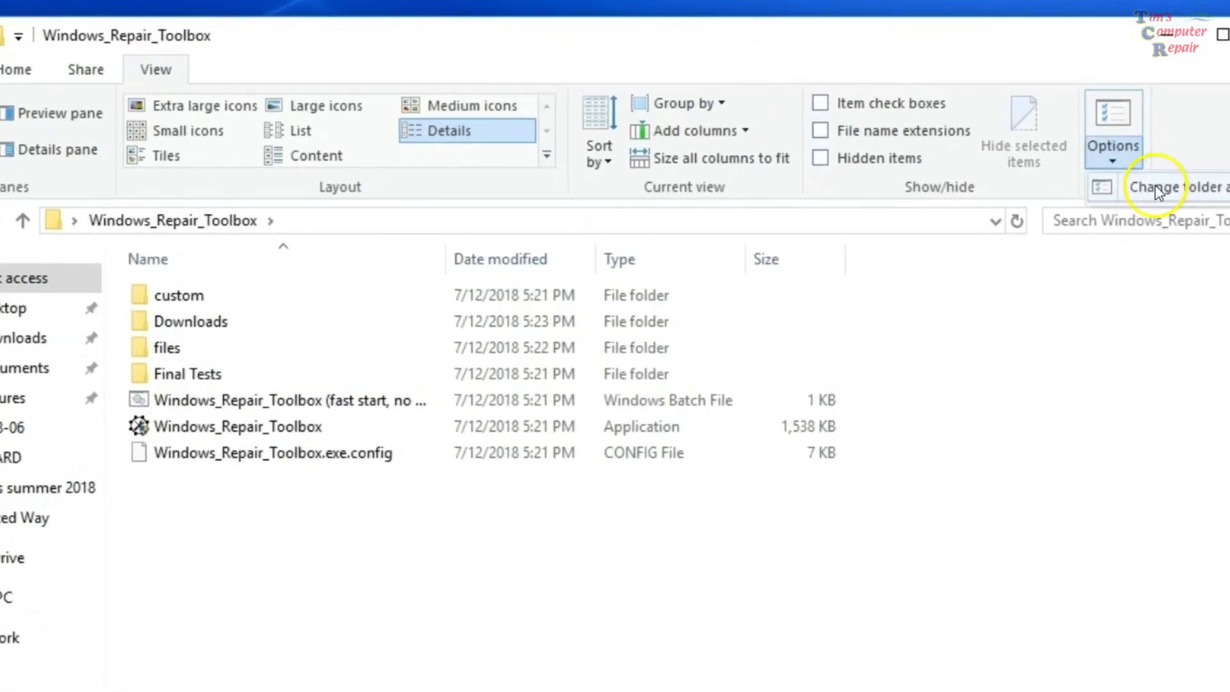
pyautogui.click(1163, 189)
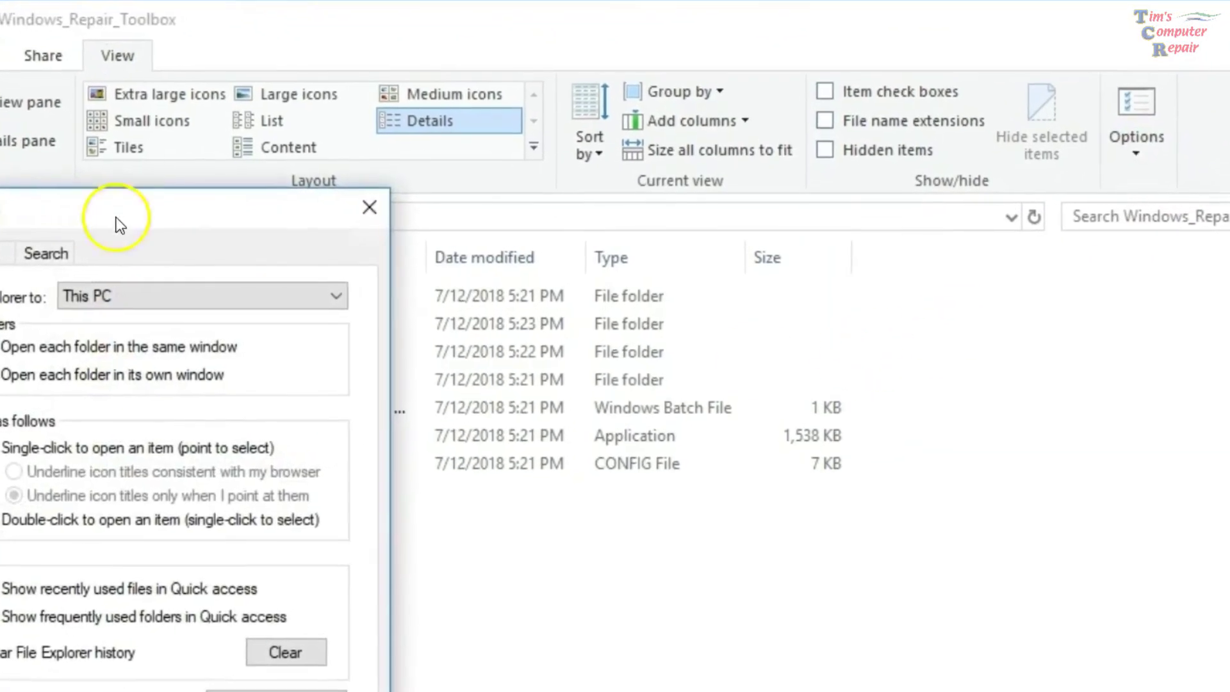
pyautogui.moveTo(83, 206); pyautogui.dragTo(563, 32)
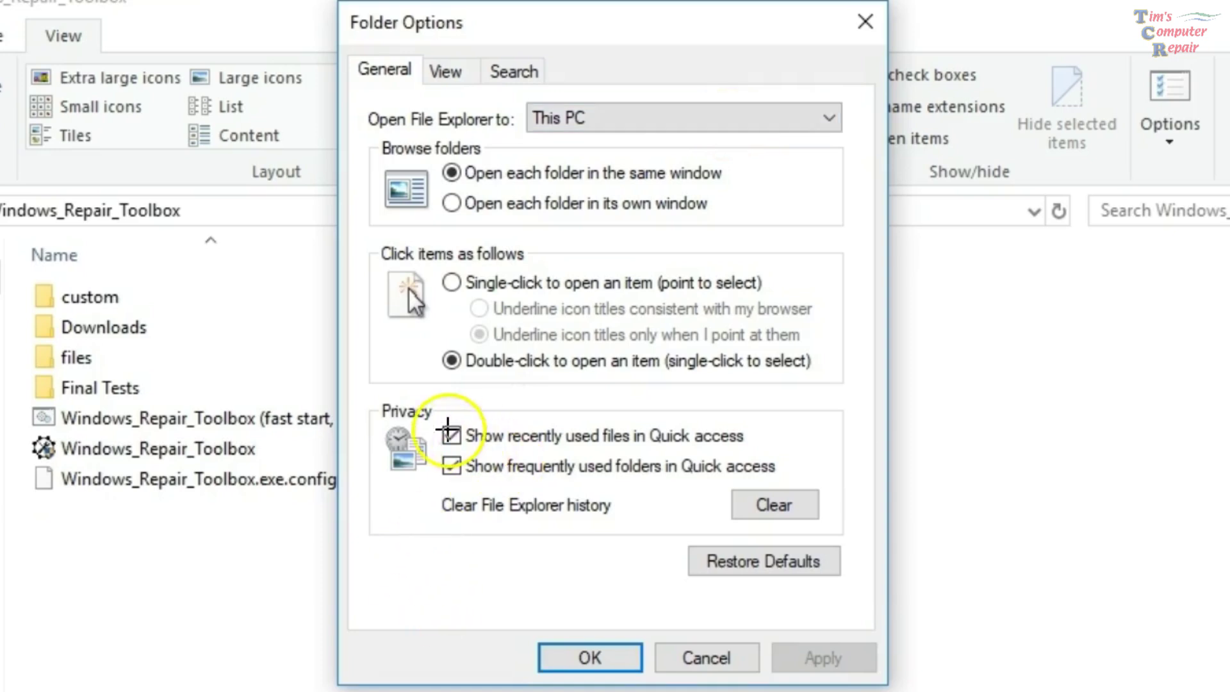
pyautogui.moveTo(365, 389)
pyautogui.mouseDown()
pyautogui.moveTo(407, 425)
pyautogui.moveTo(808, 521)
pyautogui.moveTo(899, 583)
pyautogui.mouseUp()
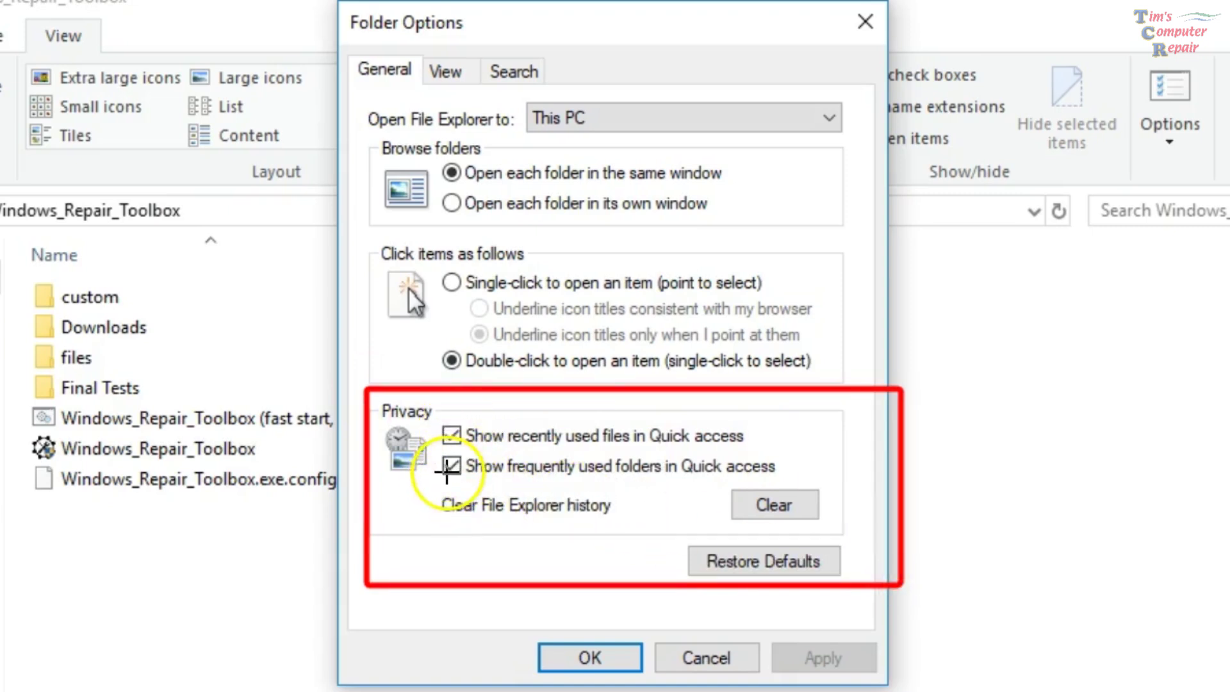
pyautogui.press('Escape')
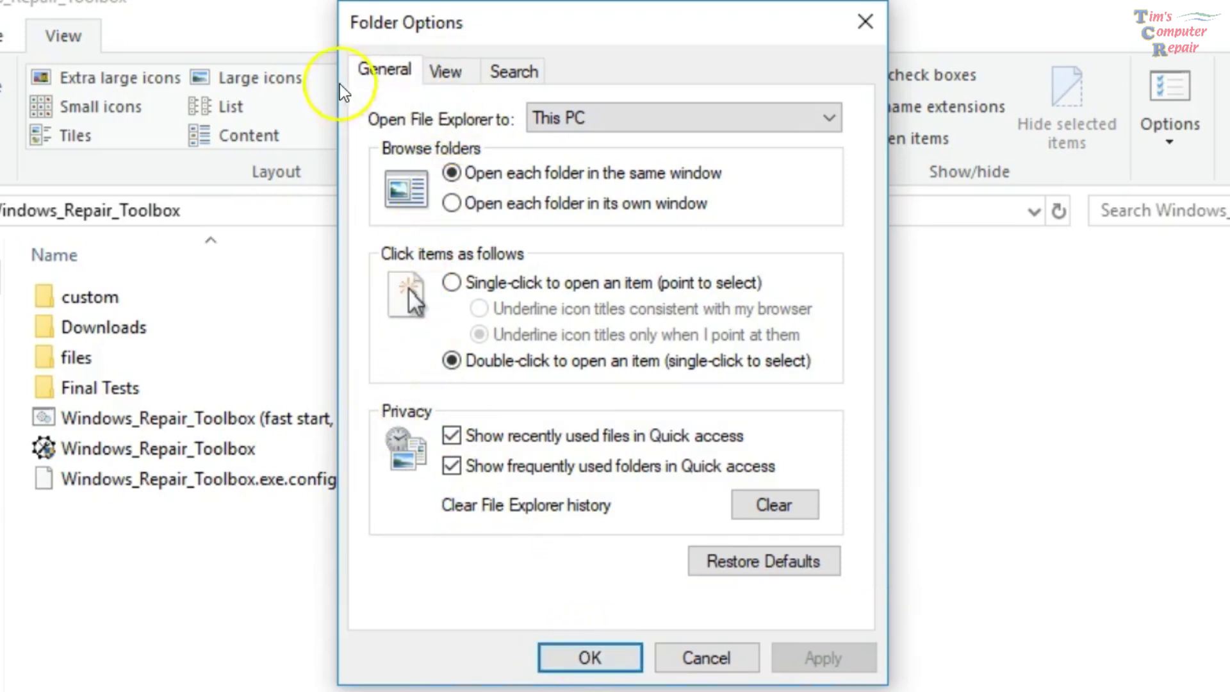
# - On the View tab, highlight 'Show preview handlers in preview pane', then close Folder Options unchanged
pyautogui.click(442, 71)
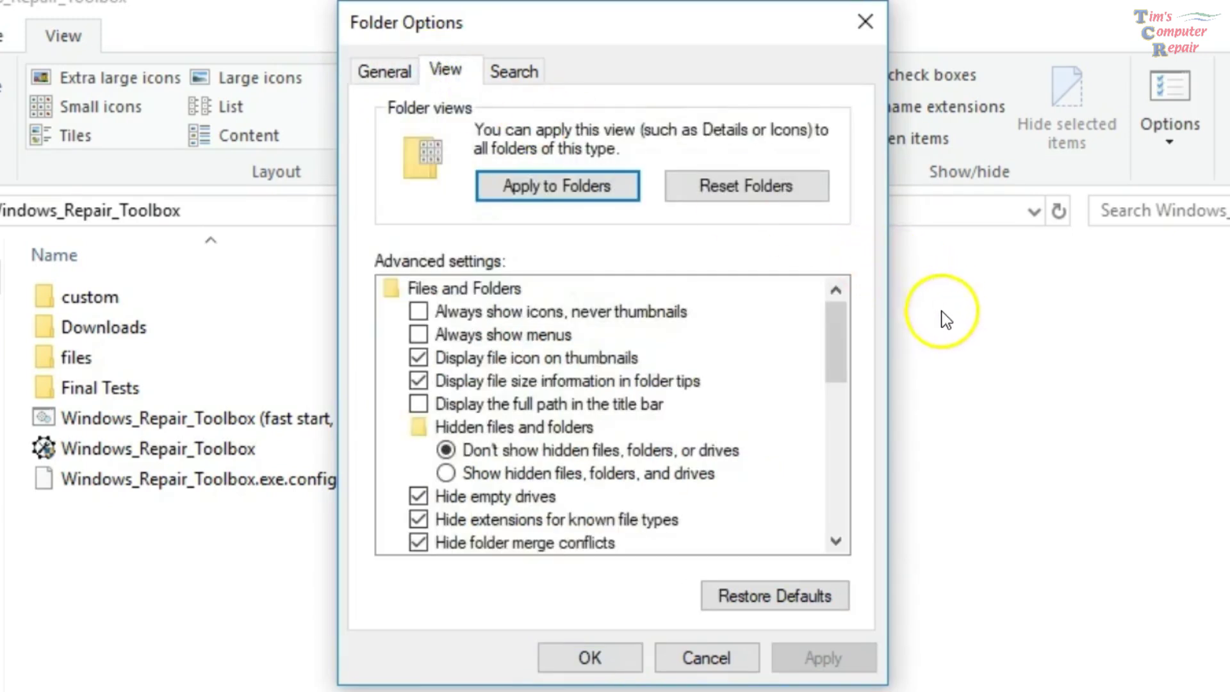
pyautogui.moveTo(839, 345); pyautogui.dragTo(835, 414)
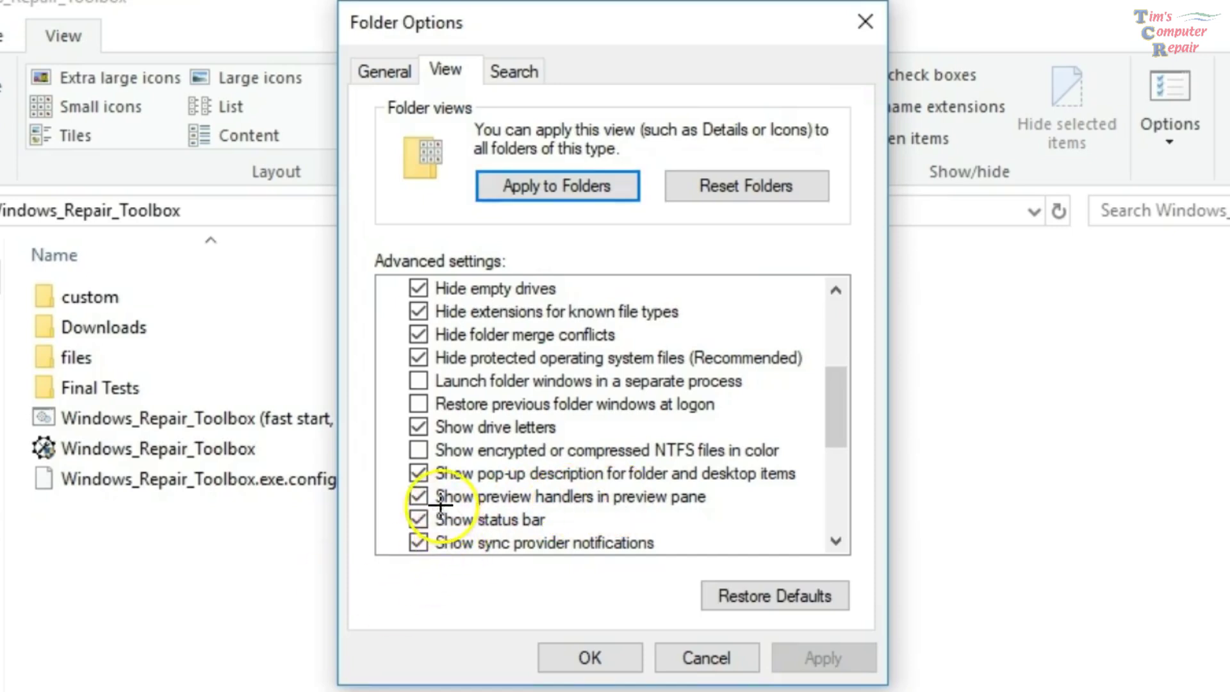
pyautogui.moveTo(400, 485); pyautogui.dragTo(718, 507)
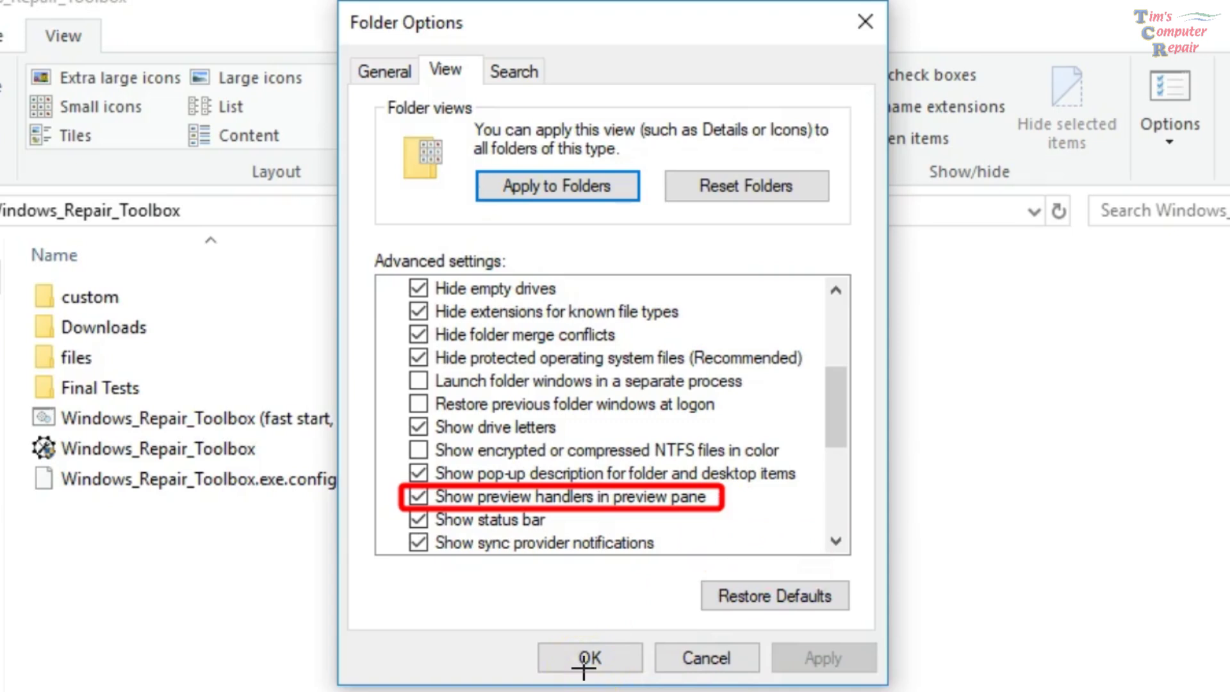
pyautogui.press('Escape')
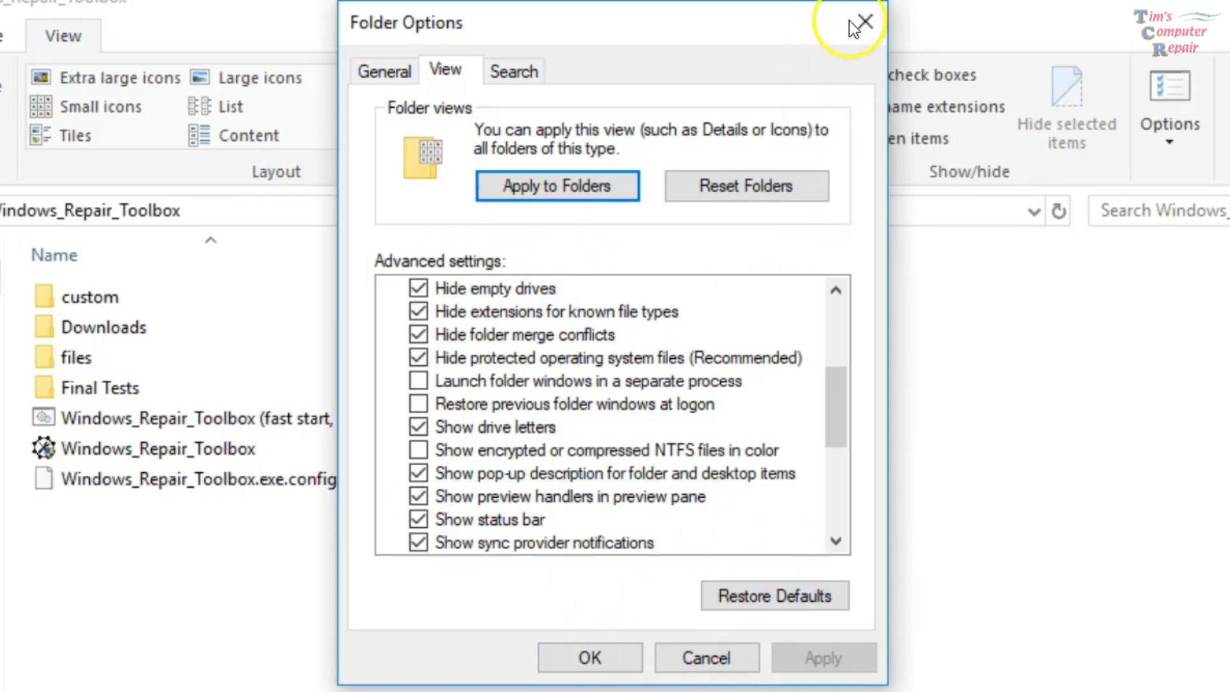
pyautogui.click(879, 27)
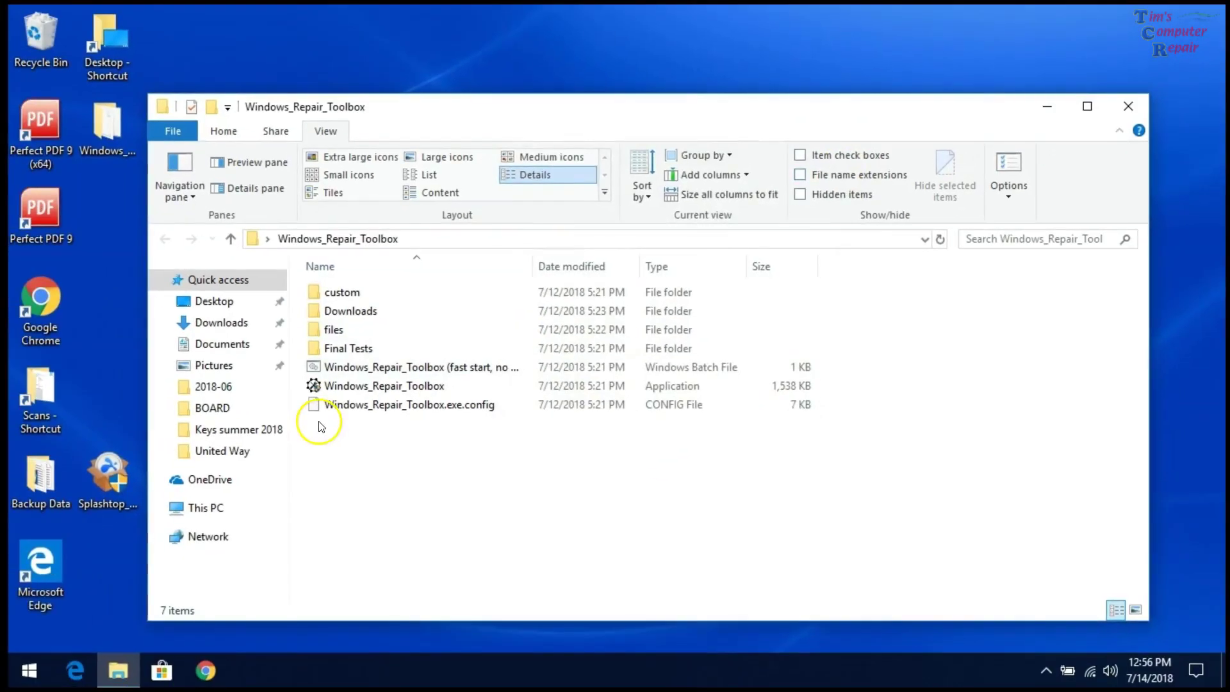
# - Close the toolbox window and open a new File Explorer window that now starts at This PC
pyautogui.click(1129, 105)
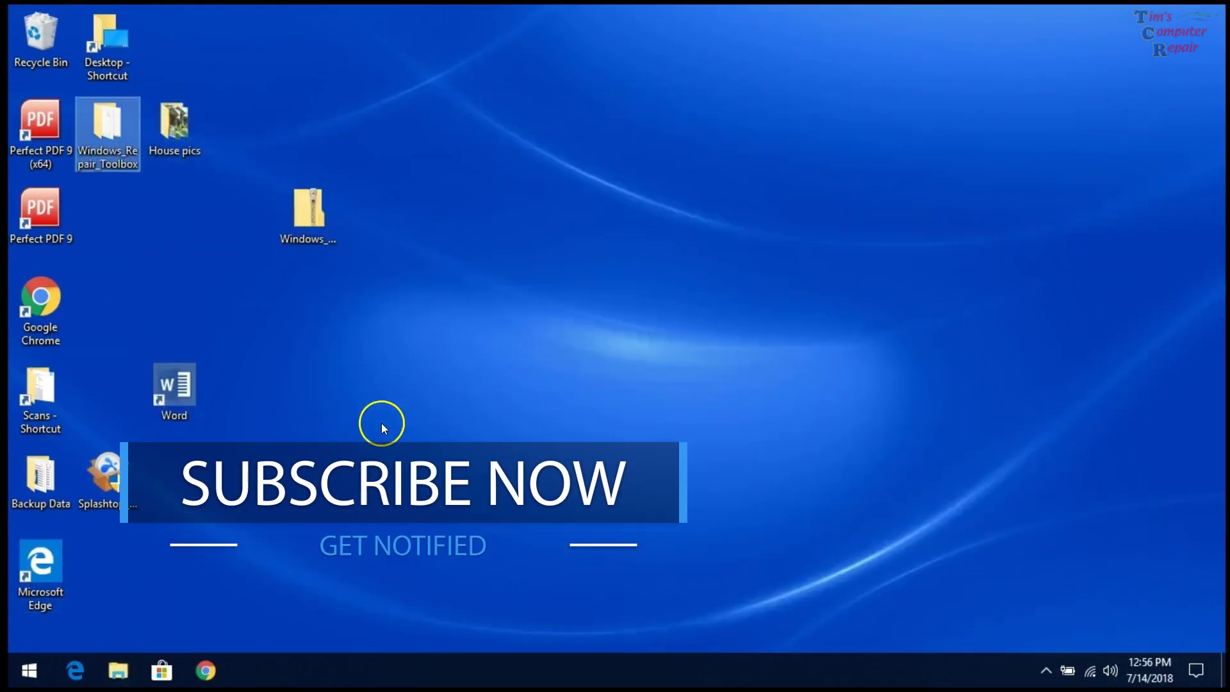
pyautogui.click(117, 666)
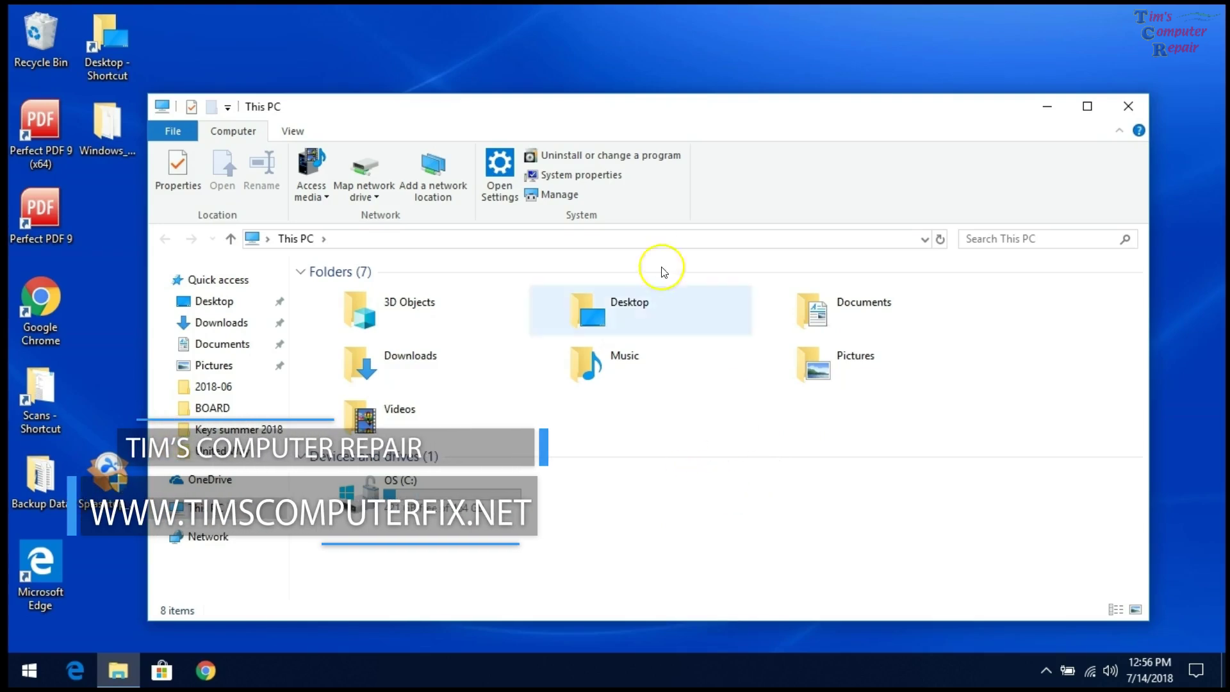
pyautogui.moveTo(594, 95); pyautogui.dragTo(624, 47)
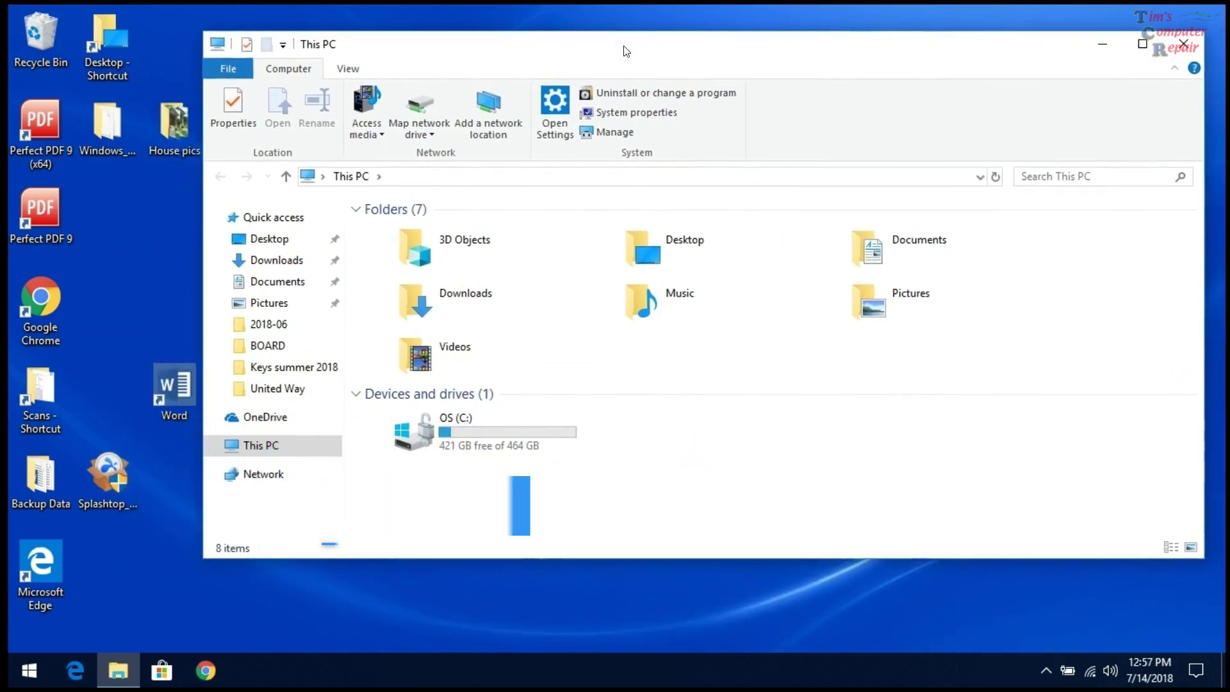